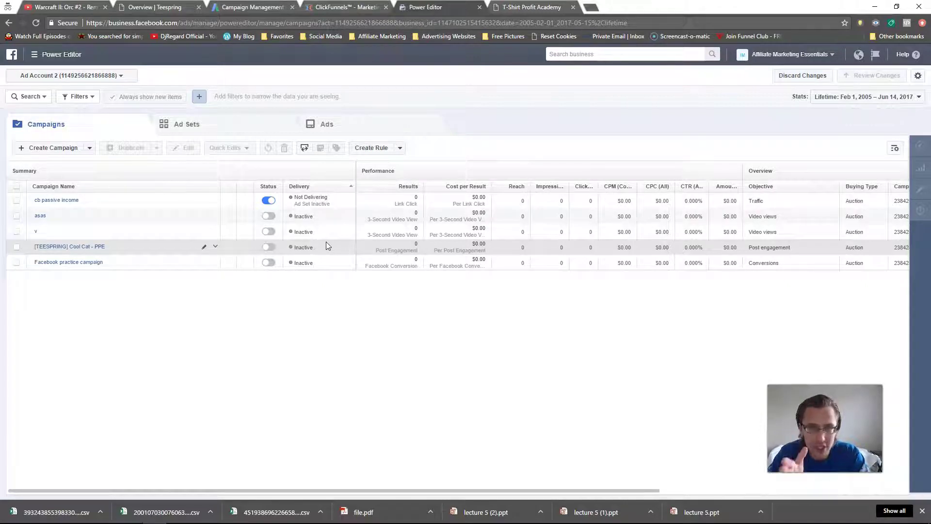
# Start a new campaign named "Cats - Video Views" with Video views as the campaign objective
pyautogui.click(46, 150)
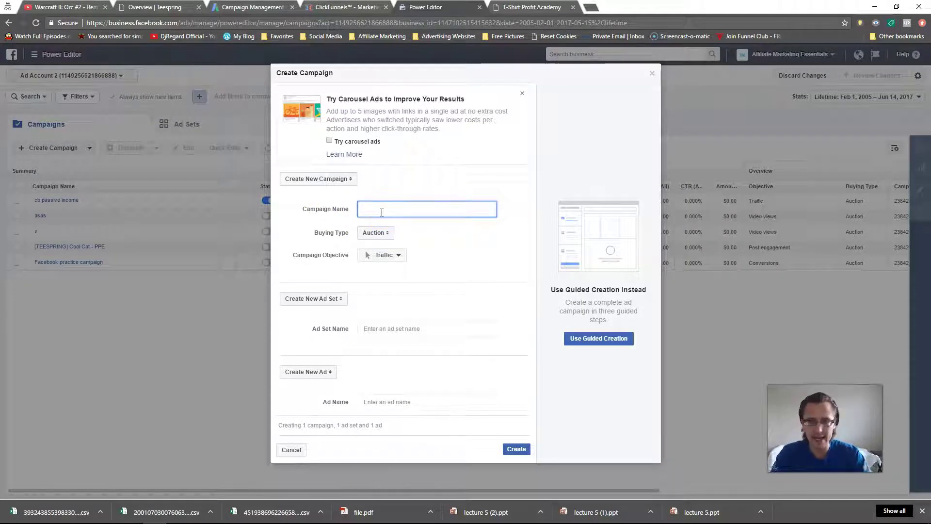
pyautogui.write('Cats ')
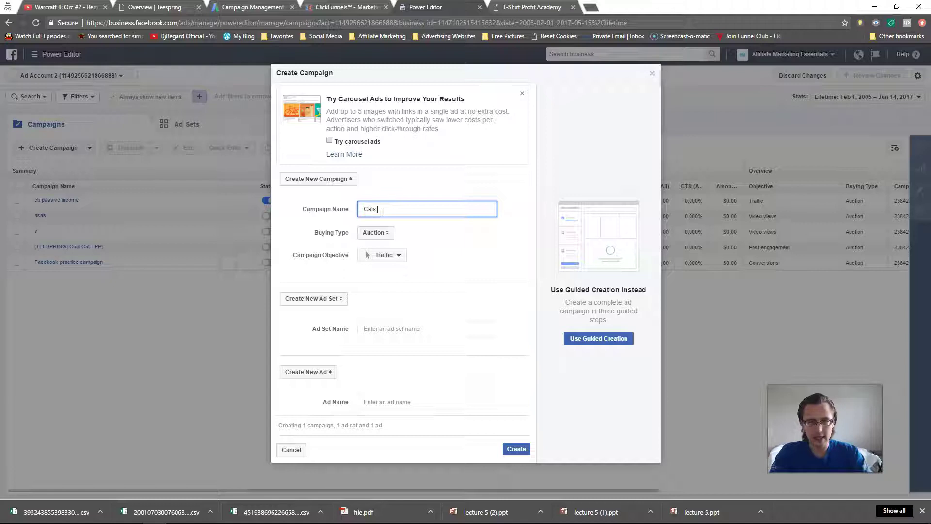
pyautogui.write('- Video Views')
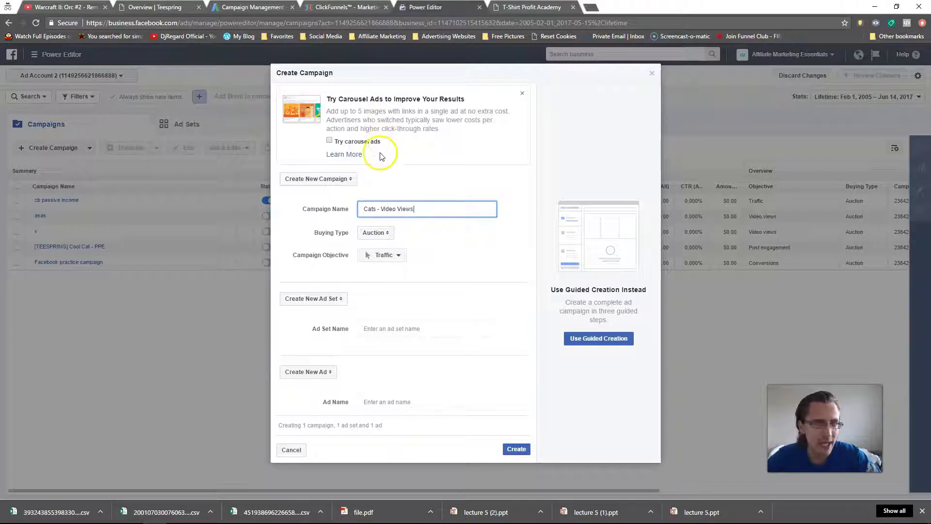
pyautogui.moveTo(415, 208); pyautogui.dragTo(382, 213)
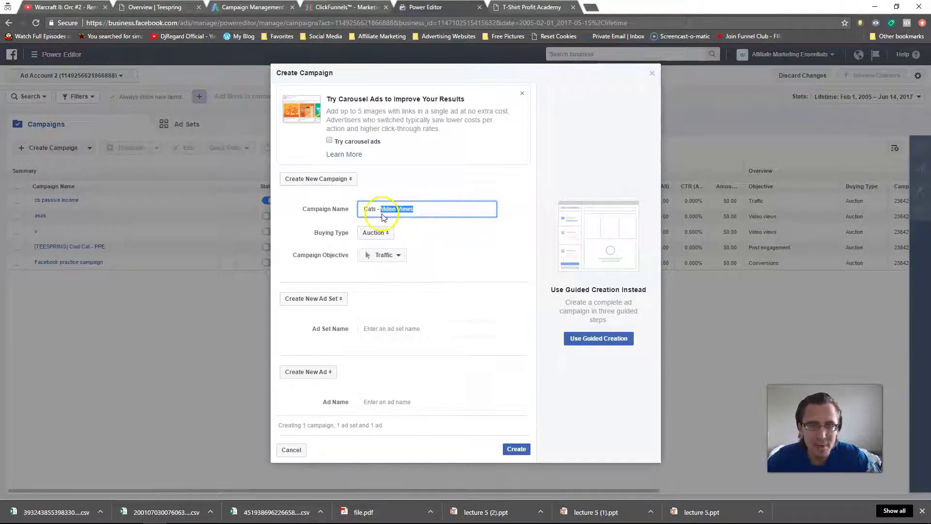
pyautogui.click(374, 259)
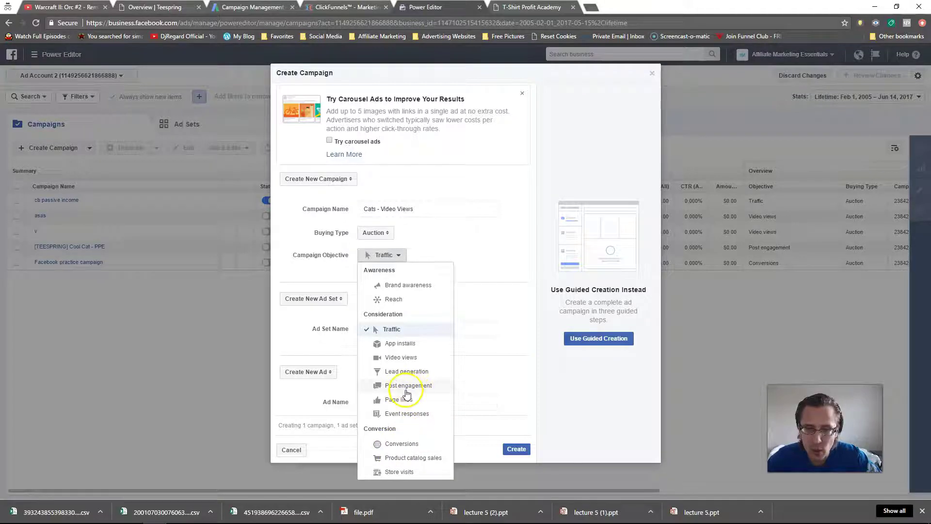
pyautogui.click(402, 357)
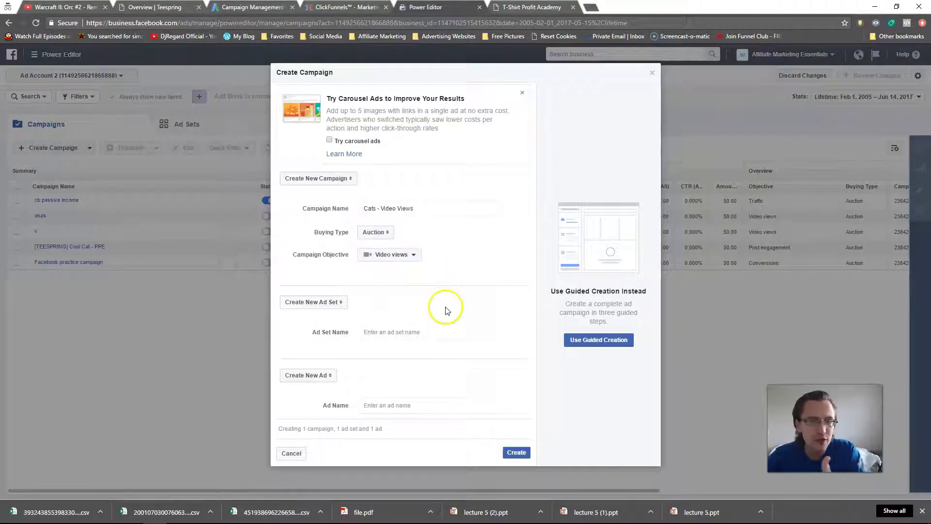
# Name the new ad set "Modern Cat Magazine - US/CA - M/F - 18+"
pyautogui.click(417, 330)
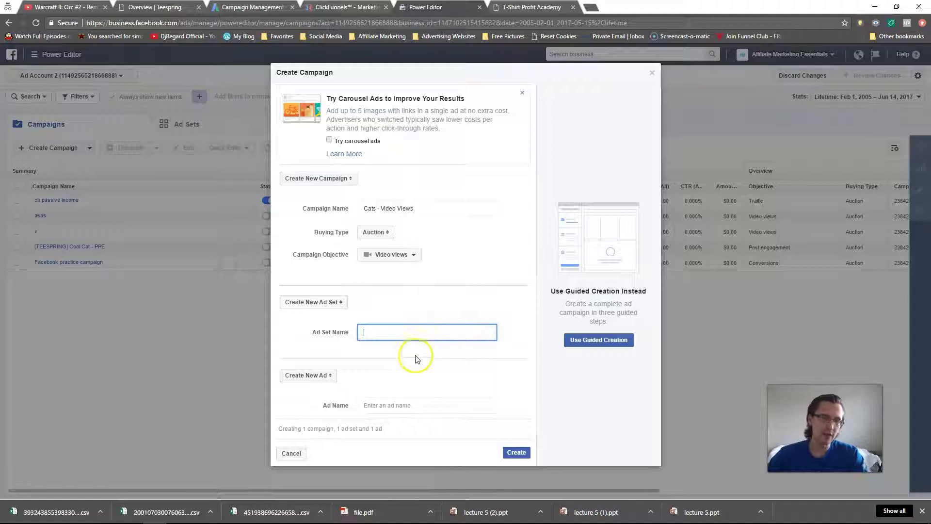
pyautogui.click(364, 349)
pyautogui.write('Modern Cat Magazine -')
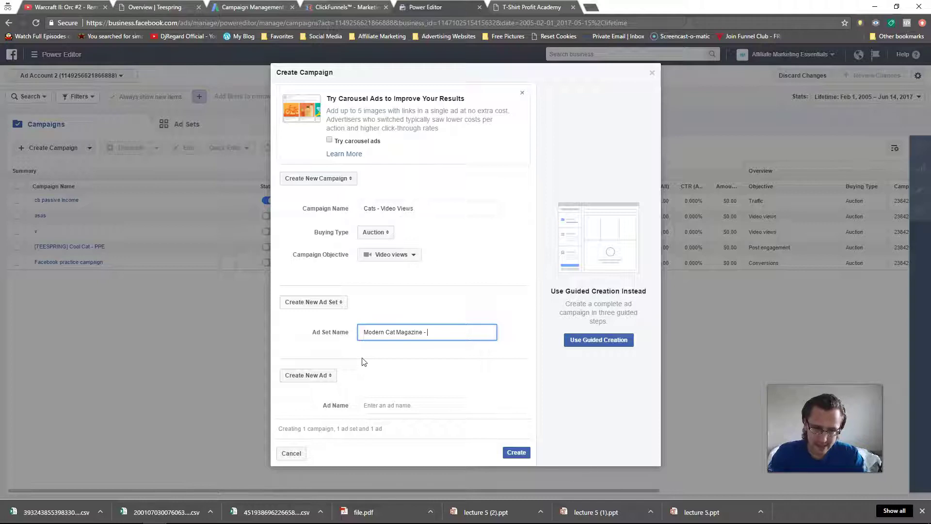
pyautogui.write('US/CA - M/F - 18+')
# Name the new ad "Ad 1" and create the campaign with its ad set and ad
pyautogui.click(378, 404)
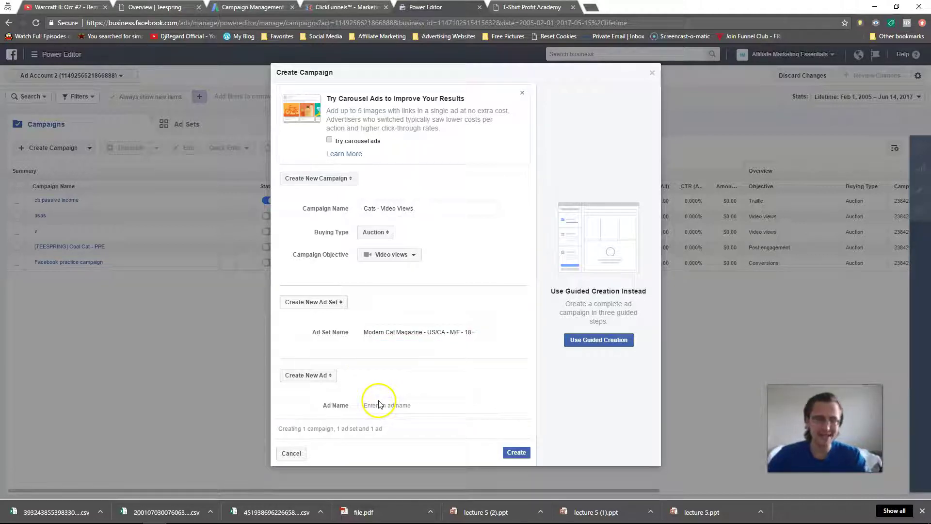
pyautogui.click(392, 406)
pyautogui.write('Ad 1')
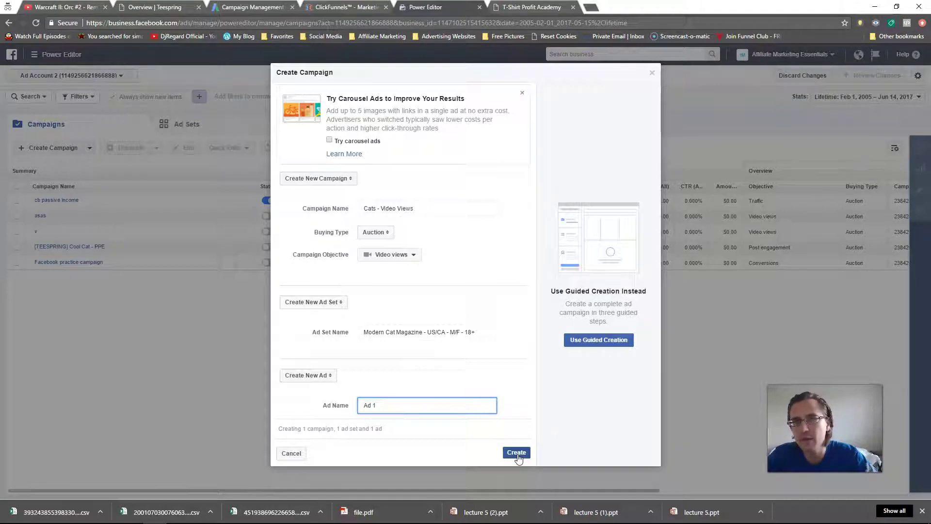
pyautogui.click(518, 453)
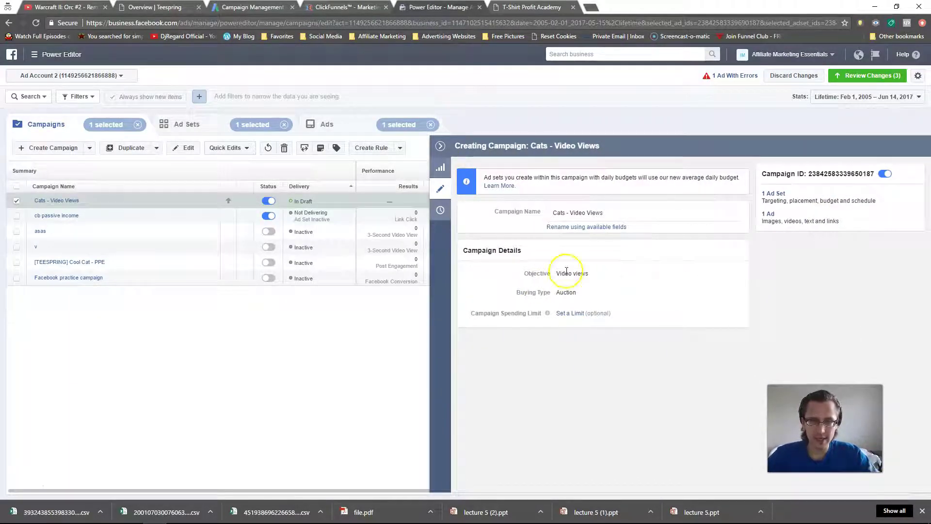
# Go to the ad set inside the Cats - Video Views campaign and open it for editing
pyautogui.click(445, 193)
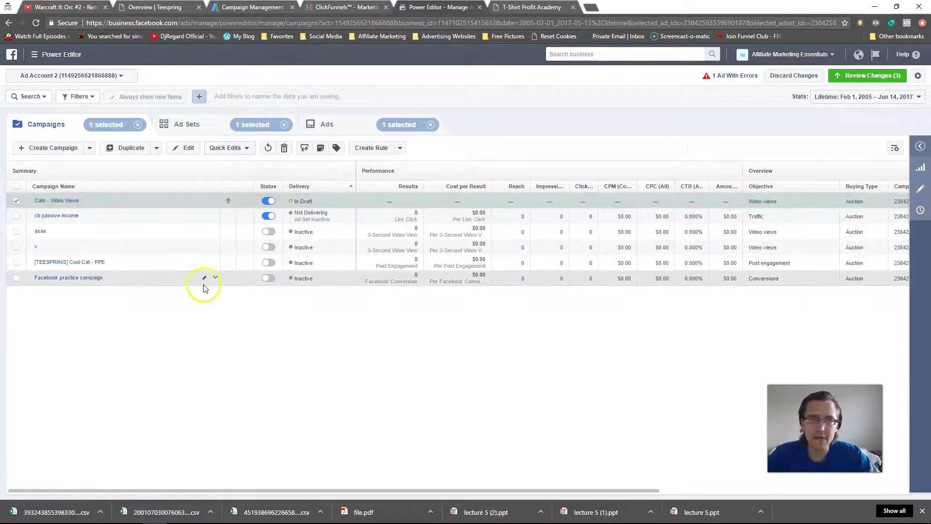
pyautogui.click(63, 201)
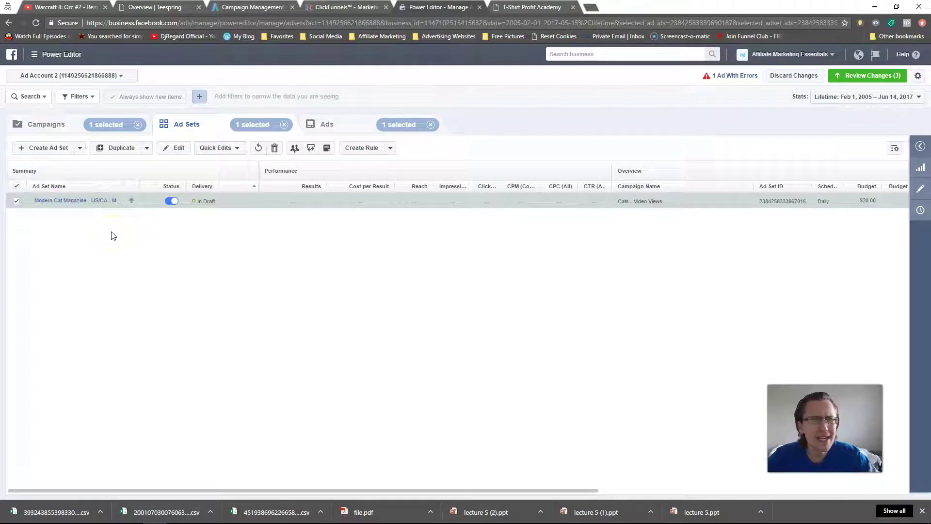
pyautogui.click(118, 201)
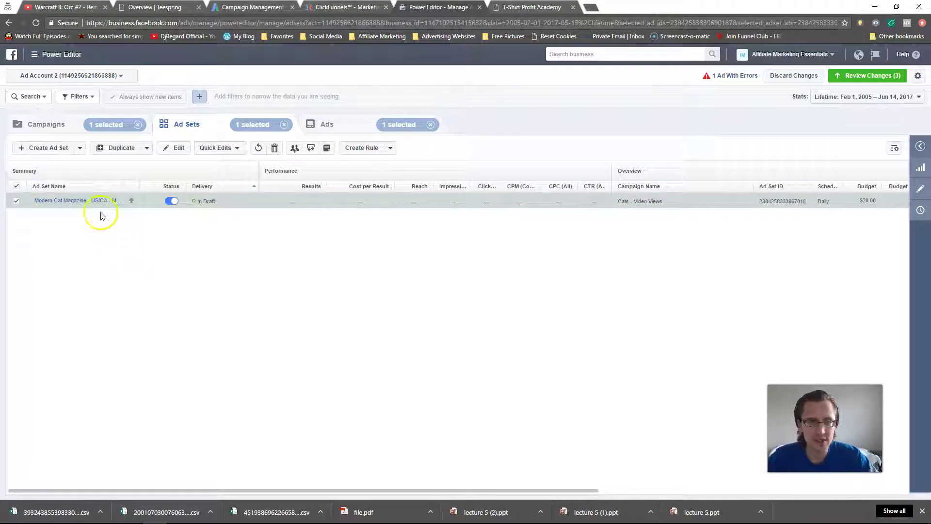
pyautogui.click(118, 202)
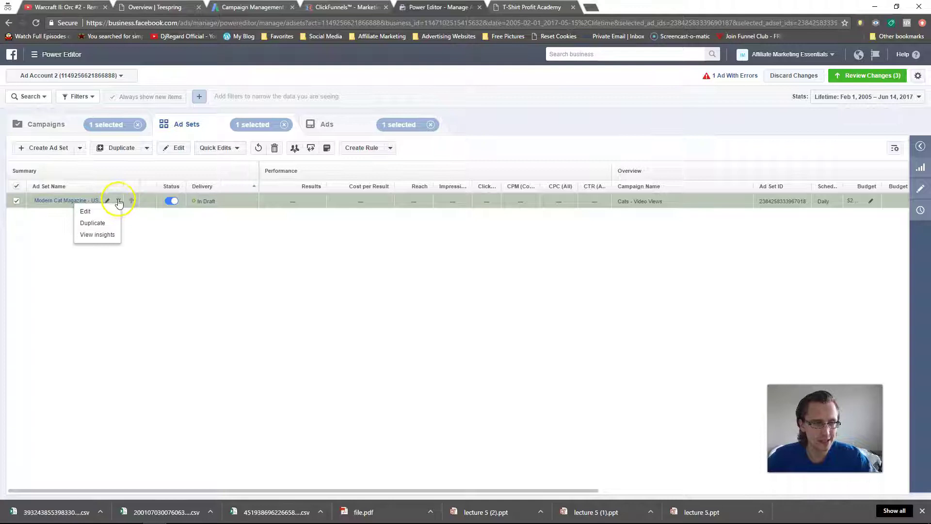
pyautogui.click(118, 201)
pyautogui.click(86, 212)
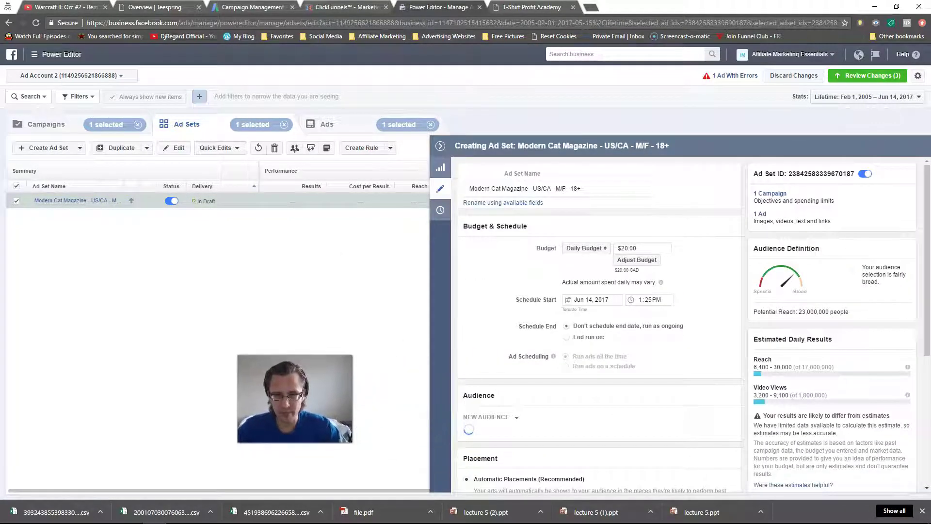
# Set the ad set's daily budget to $5.00
pyautogui.tripleClick(630, 248)
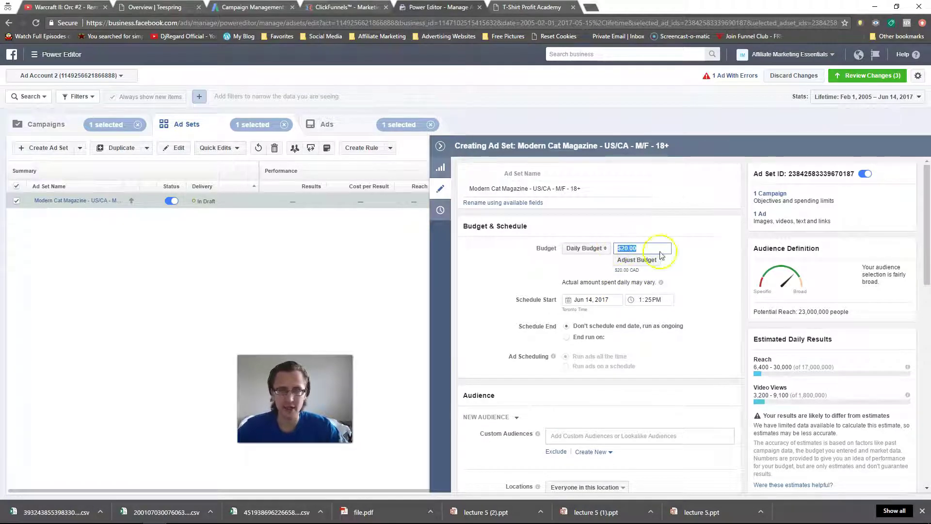
pyautogui.write('5.00')
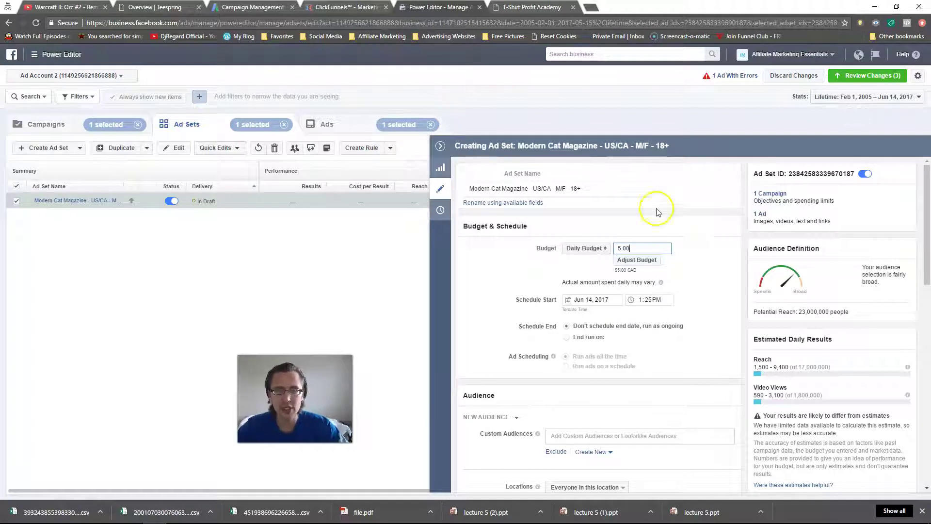
pyautogui.moveTo(641, 247); pyautogui.dragTo(620, 251)
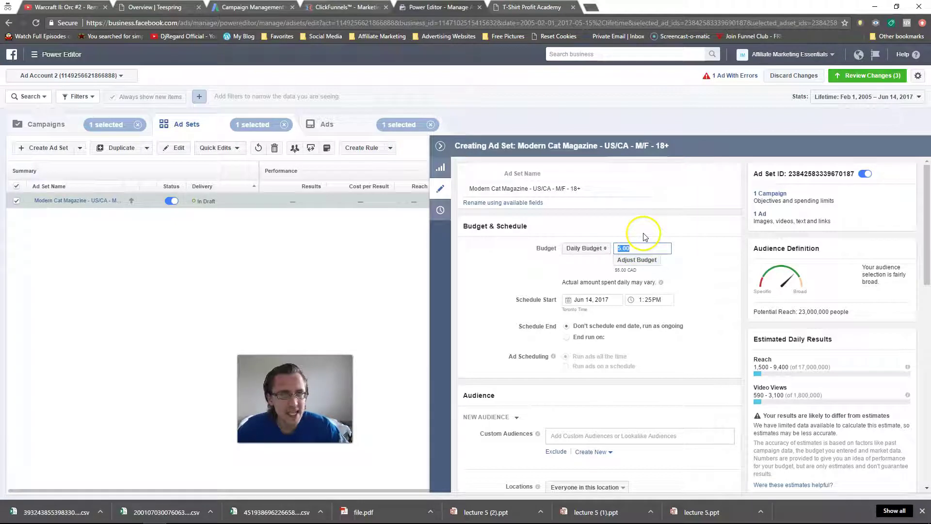
# Schedule the ad set to start on Jun 15, 2017 at 8:00 AM
pyautogui.click(589, 300)
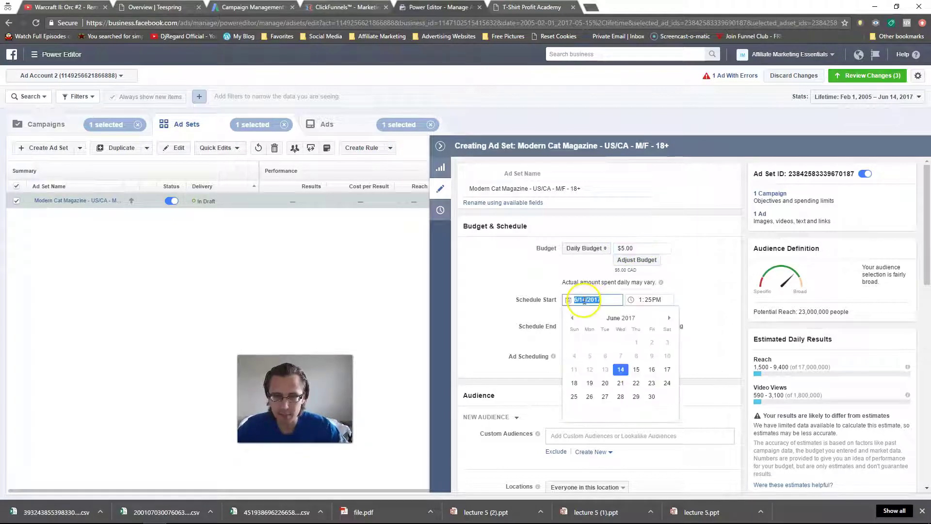
pyautogui.click(633, 370)
pyautogui.click(639, 299)
pyautogui.write('8')
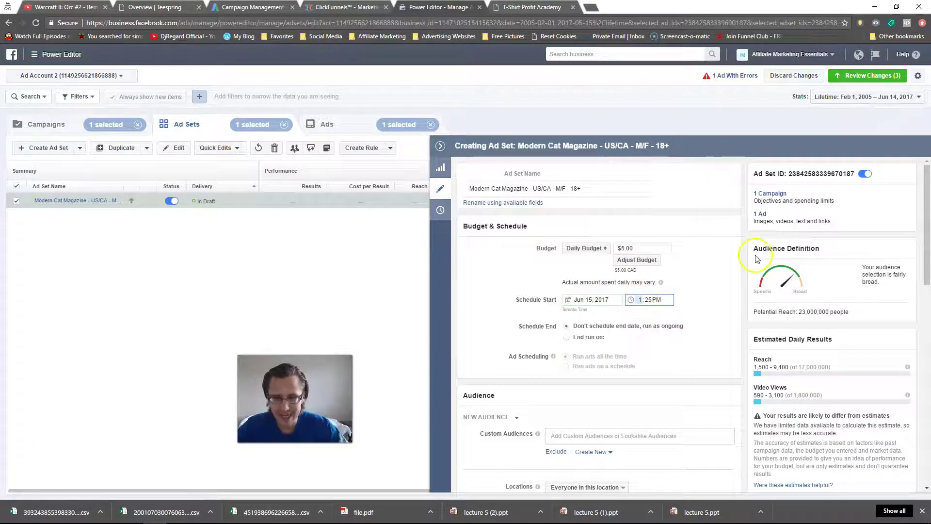
pyautogui.press('Tab')
pyautogui.write('00')
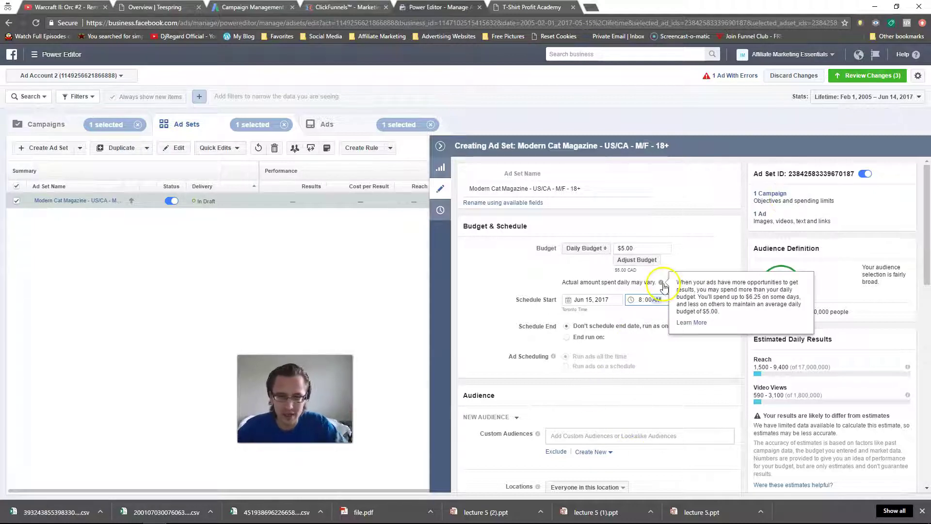
pyautogui.scroll(-2, 690, 338)
pyautogui.scroll(-2, 562, 347)
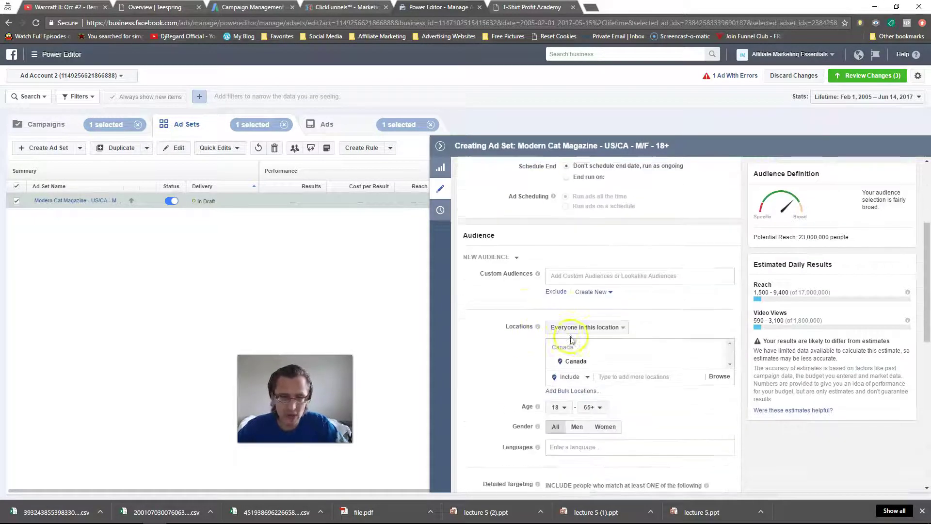
pyautogui.click(606, 275)
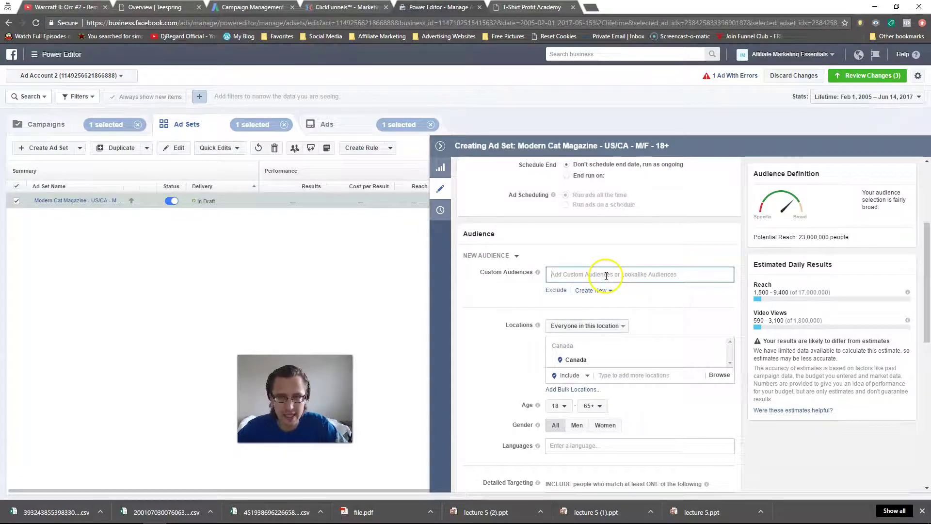
pyautogui.click(602, 296)
pyautogui.click(671, 292)
pyautogui.click(505, 294)
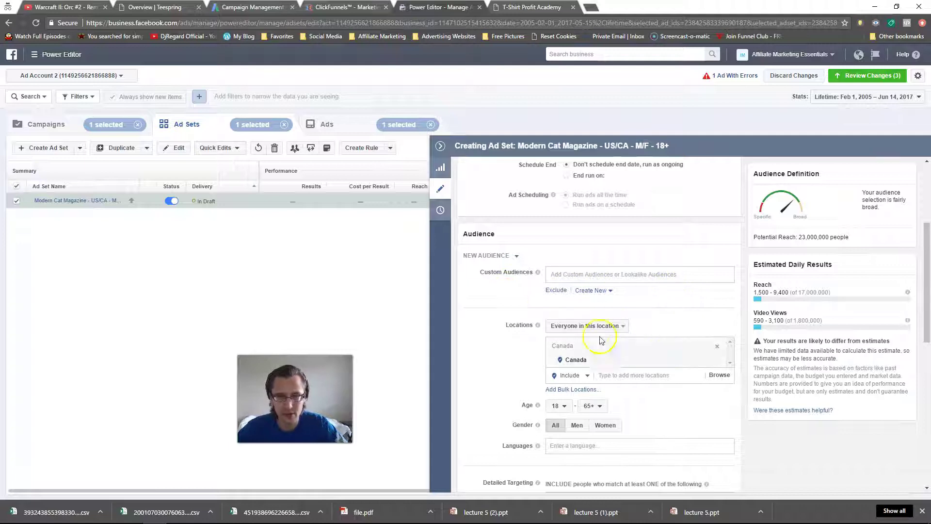
# Add the country United States to the audience's included locations alongside Canada
pyautogui.click(612, 376)
pyautogui.write('unite')
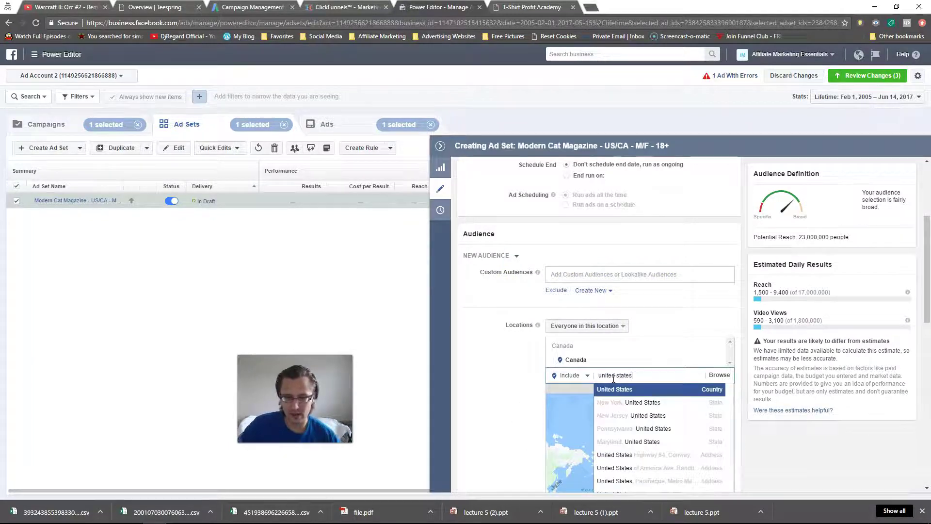
pyautogui.click(614, 383)
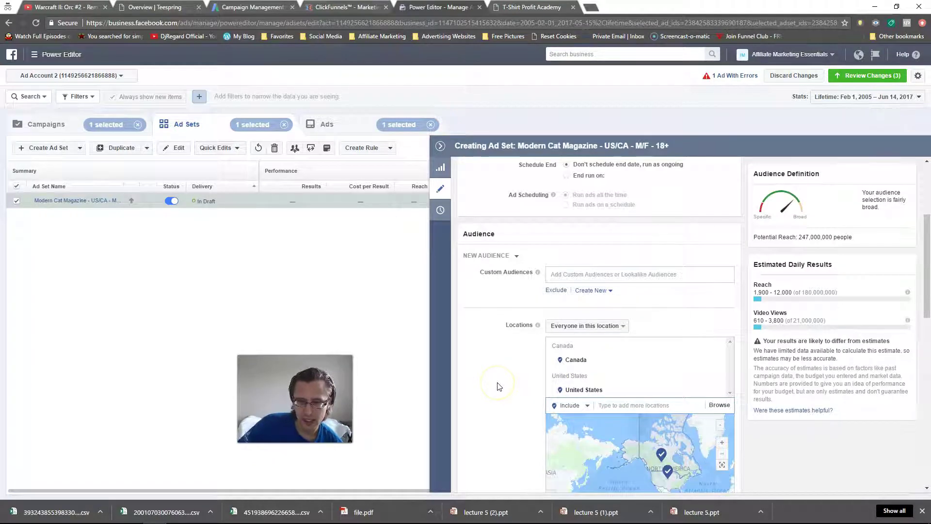
pyautogui.scroll(-2, 499, 386)
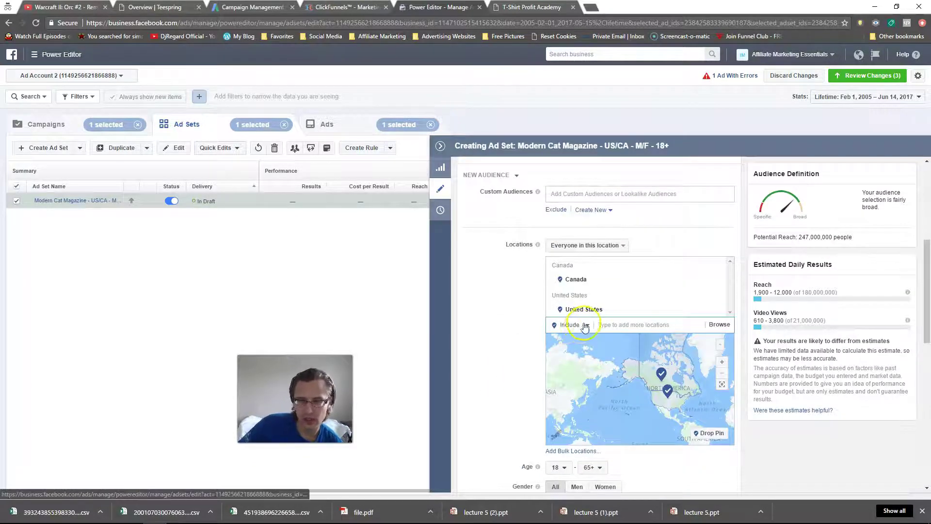
pyautogui.click(560, 326)
pyautogui.click(500, 353)
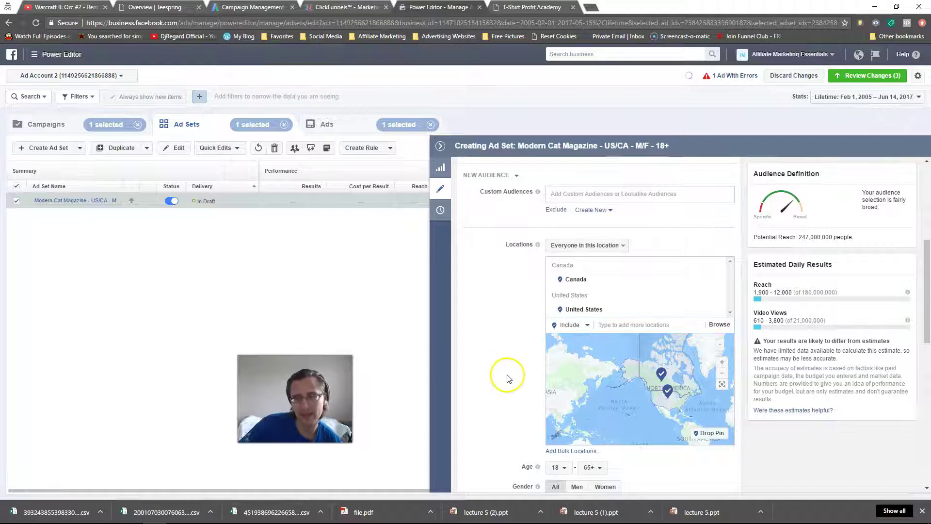
# Add the interest "Modern Cat magazine" to the audience's detailed targeting
pyautogui.scroll(-2, 503, 377)
pyautogui.scroll(-4, 469, 412)
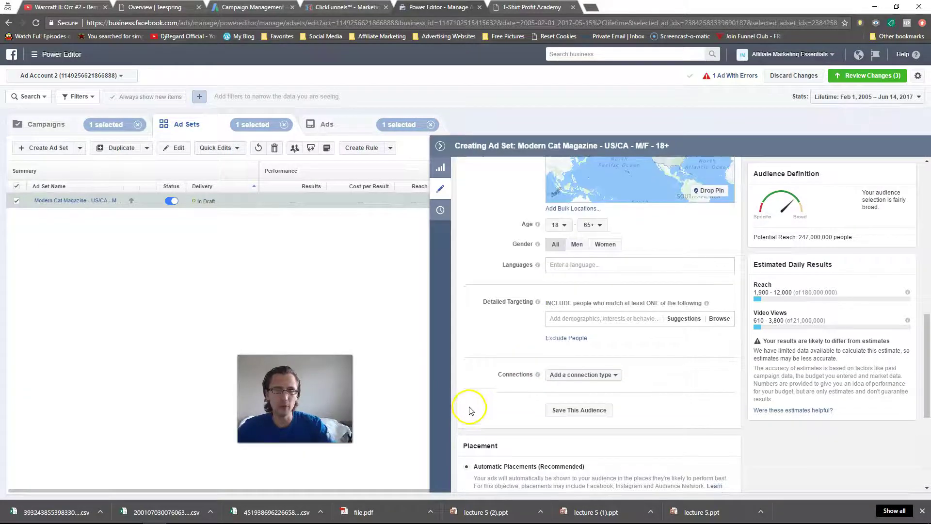
pyautogui.click(573, 320)
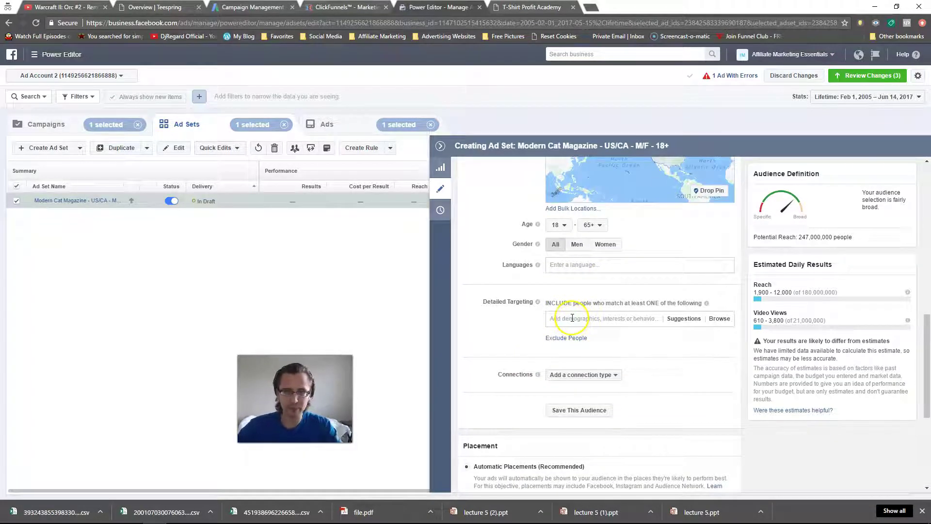
pyautogui.write('modern cat m')
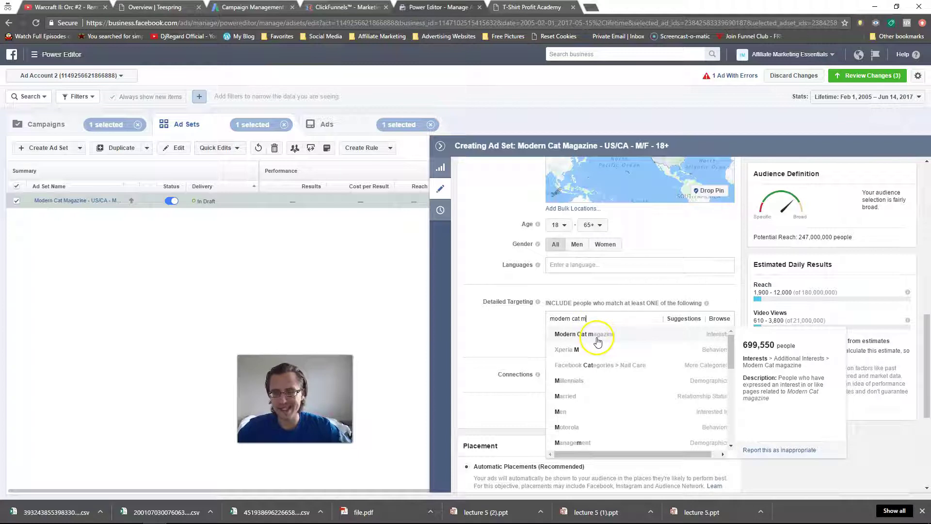
pyautogui.click(600, 341)
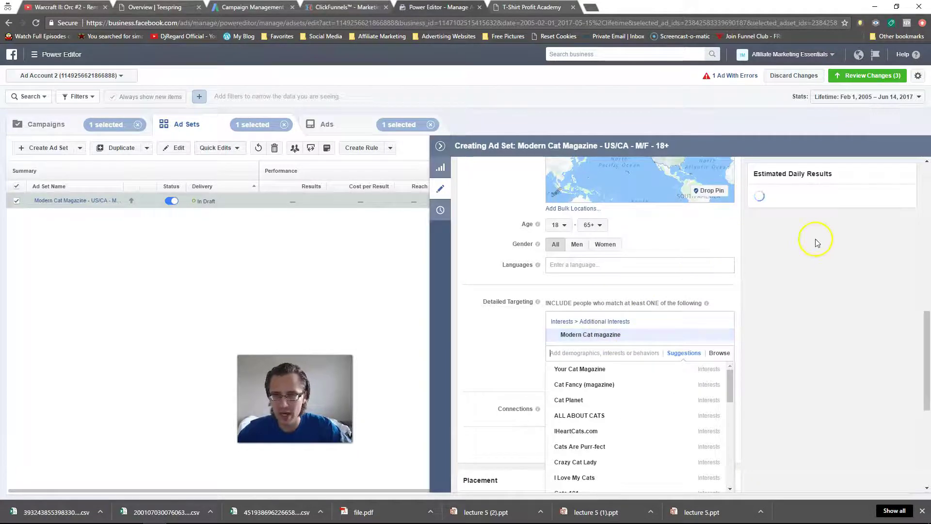
pyautogui.click(606, 291)
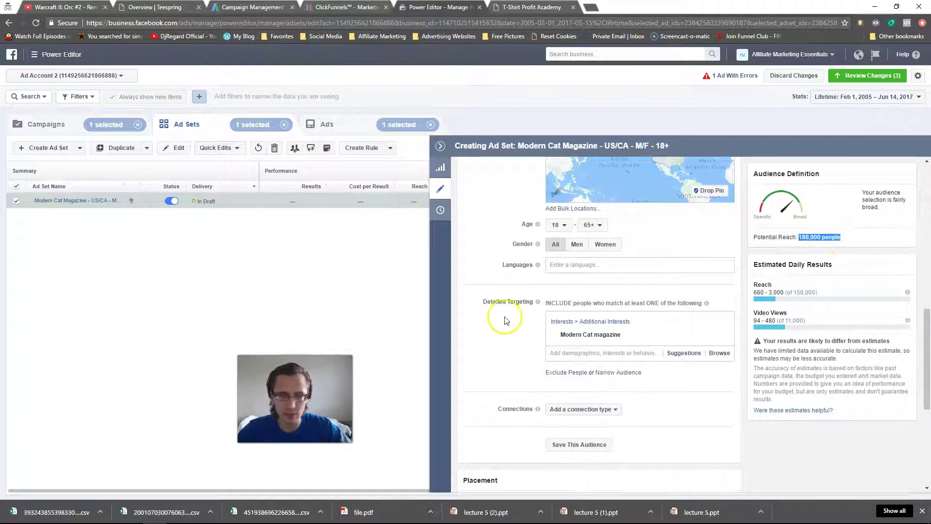
pyautogui.scroll(-3, 502, 359)
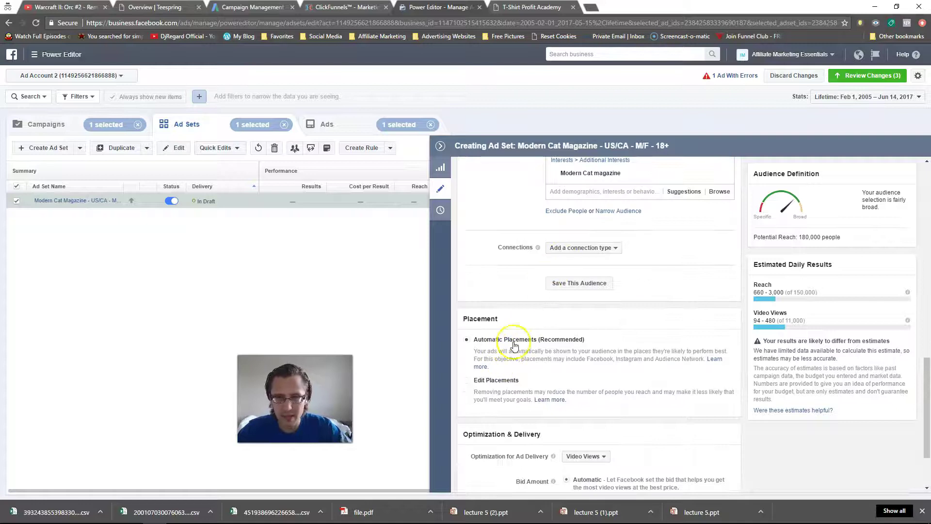
# Switch the ad set to edited placements and exclude the Instagram and Audience Network platforms
pyautogui.click(488, 382)
pyautogui.click(583, 248)
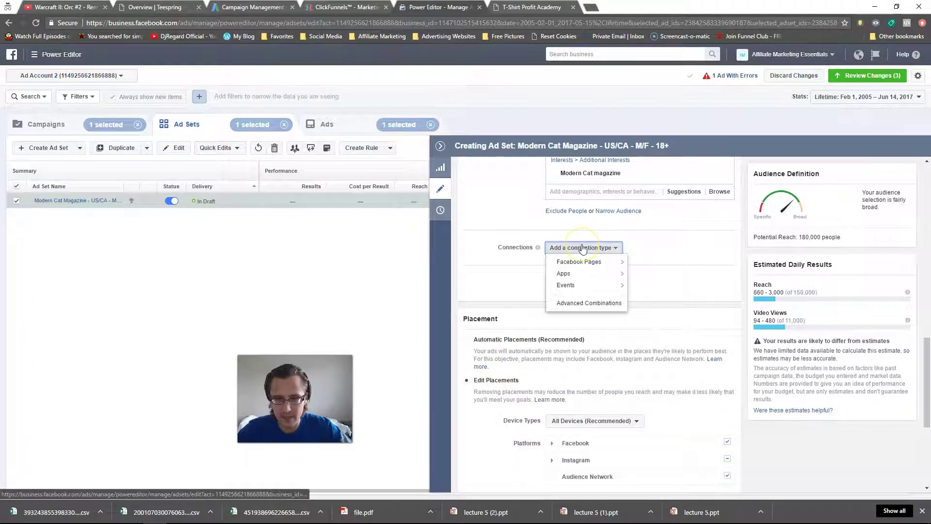
pyautogui.click(583, 248)
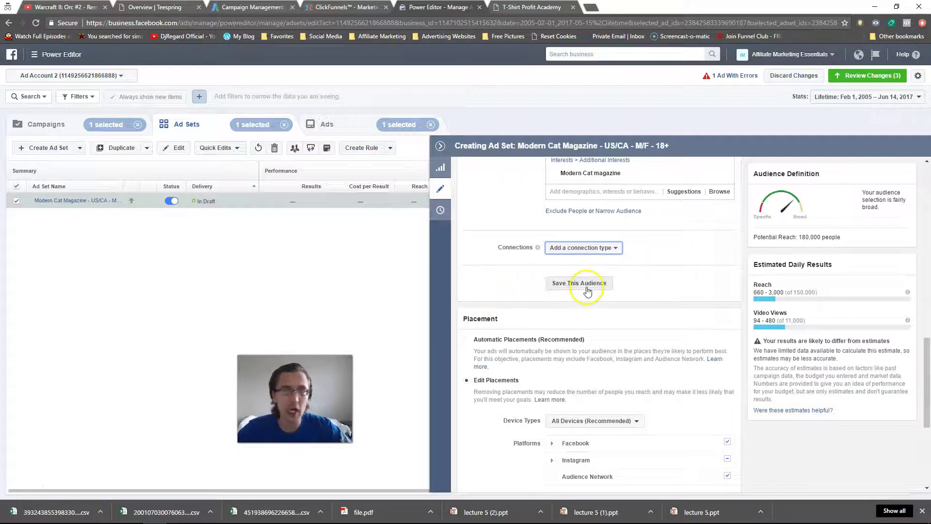
pyautogui.scroll(-2, 616, 320)
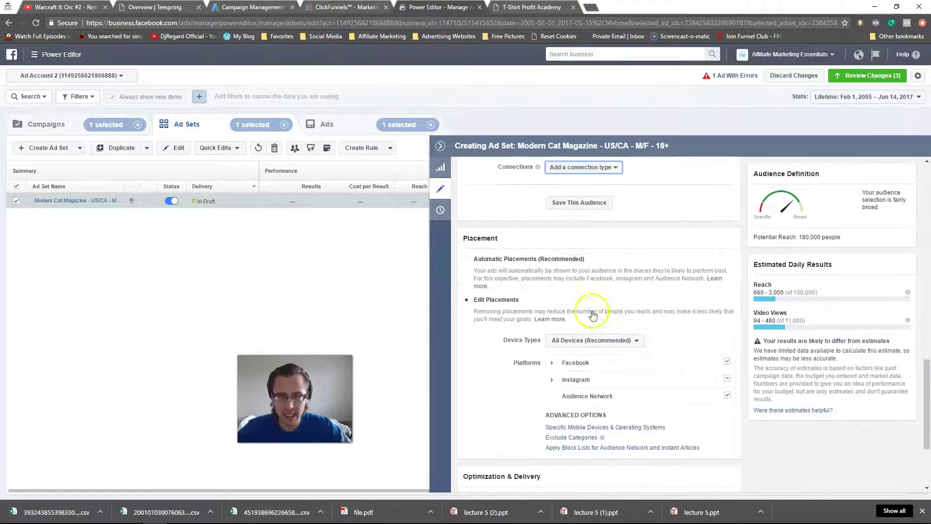
pyautogui.click(727, 395)
pyautogui.click(728, 379)
# Limit the Facebook placements to Feeds by excluding Instant Articles, In-Stream Videos, Right Column and Suggested Videos
pyautogui.click(551, 364)
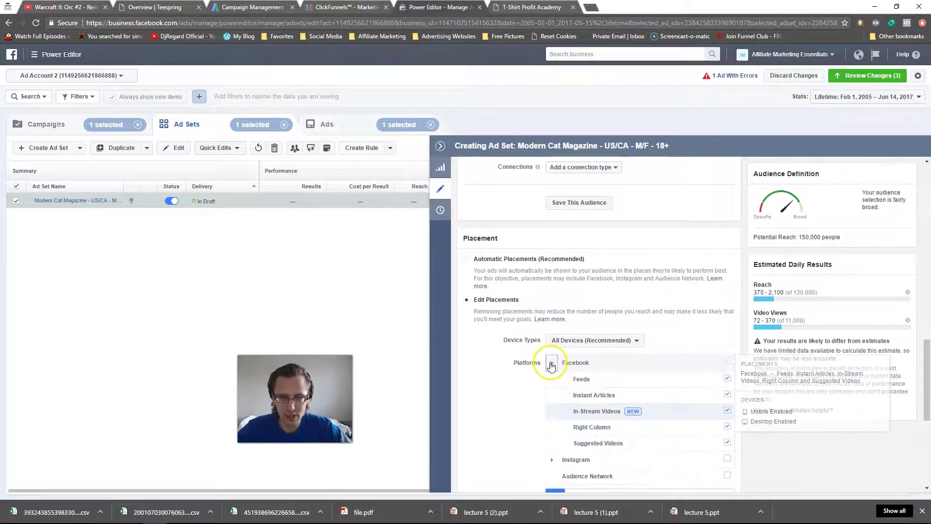
pyautogui.click(727, 427)
pyautogui.click(727, 442)
pyautogui.click(727, 410)
pyautogui.click(727, 393)
pyautogui.scroll(-2, 510, 395)
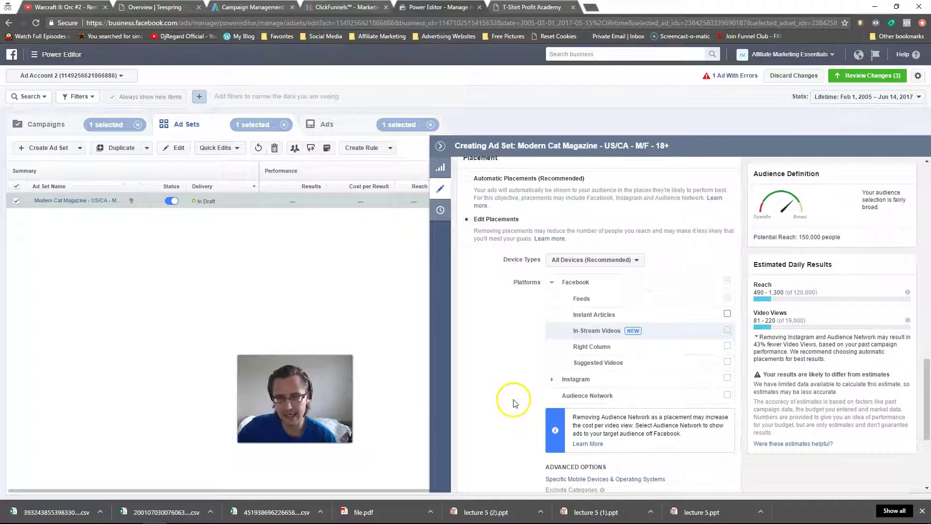
# Review the ad set's optimization, bid amount and delivery type options, along with its audience, budget, schedule and name
pyautogui.scroll(-4, 515, 403)
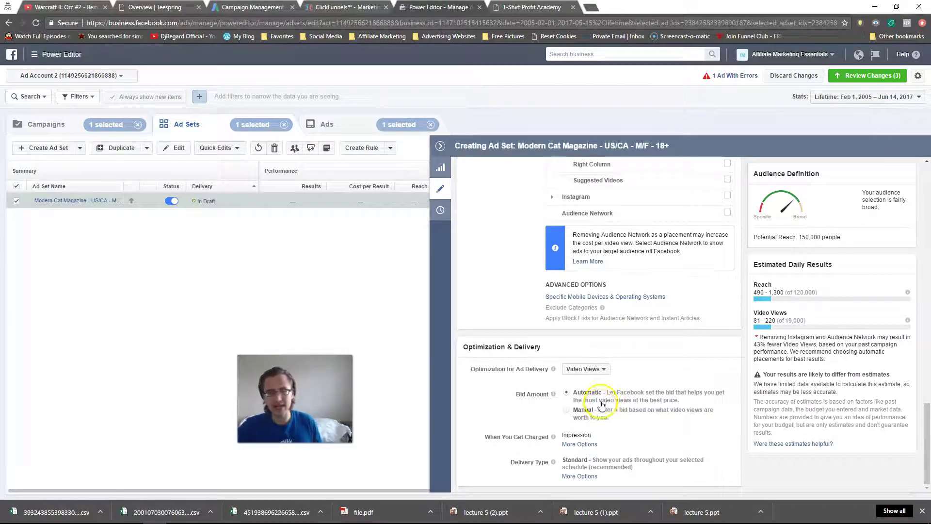
pyautogui.click(587, 372)
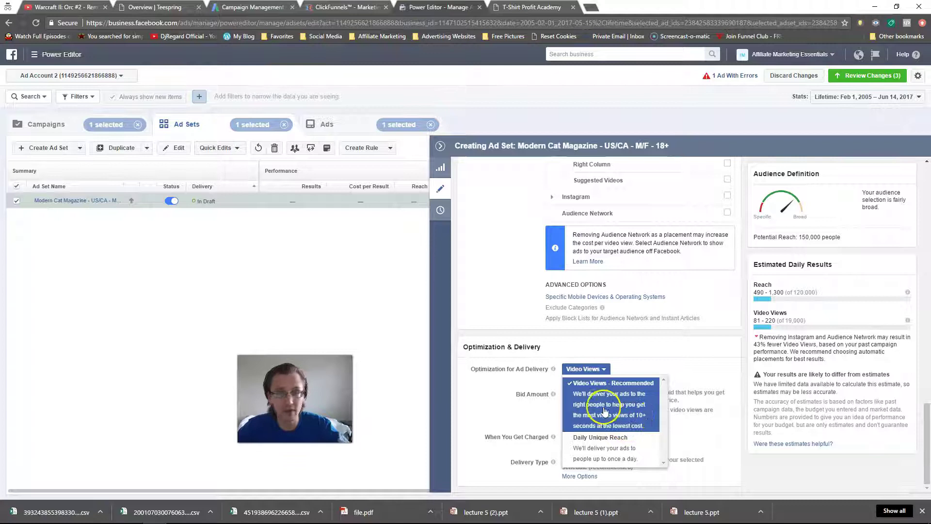
pyautogui.click(674, 351)
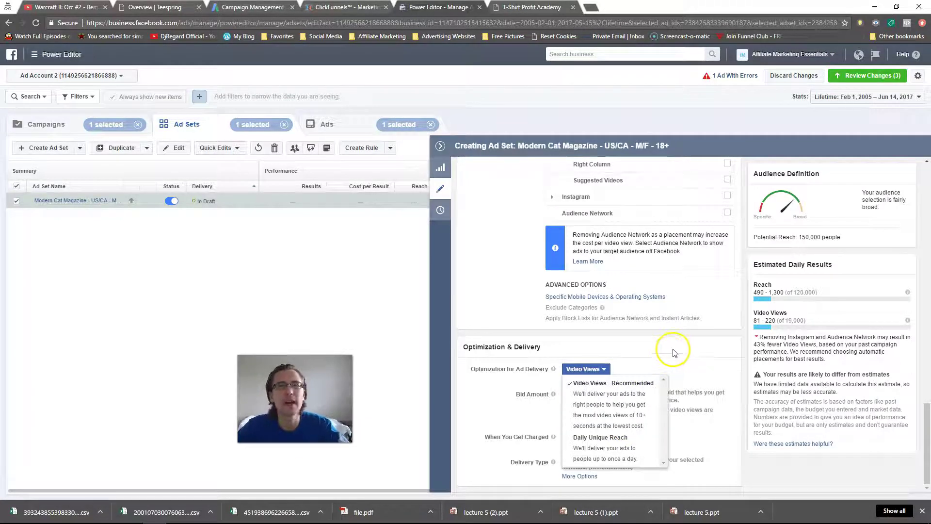
pyautogui.click(592, 430)
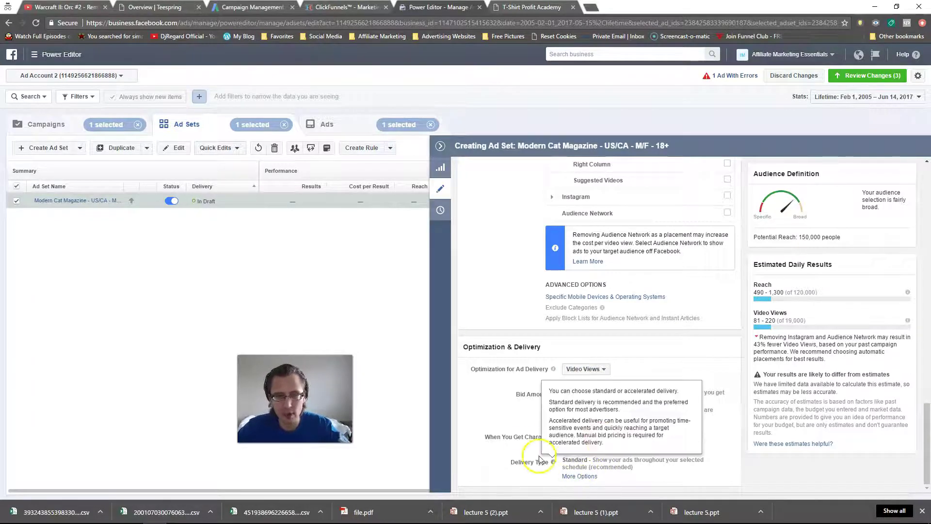
pyautogui.scroll(6, 623, 340)
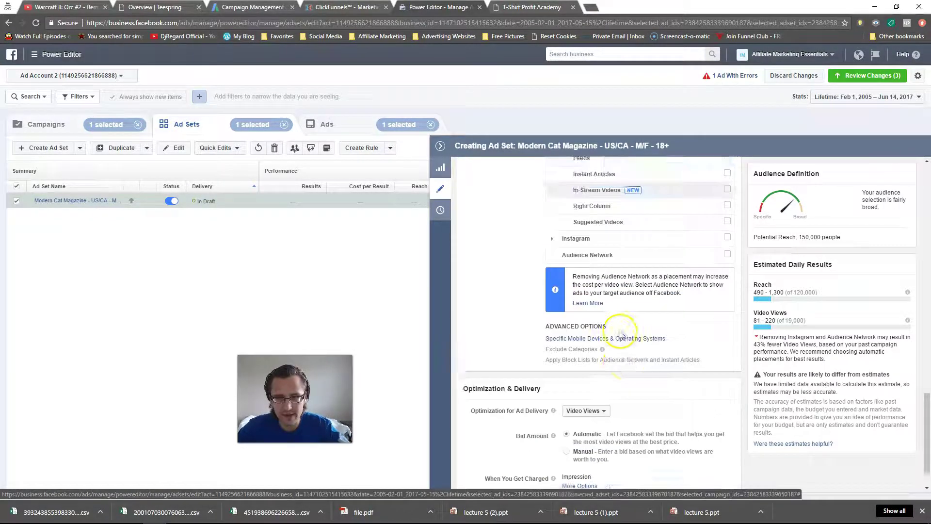
pyautogui.scroll(8, 624, 335)
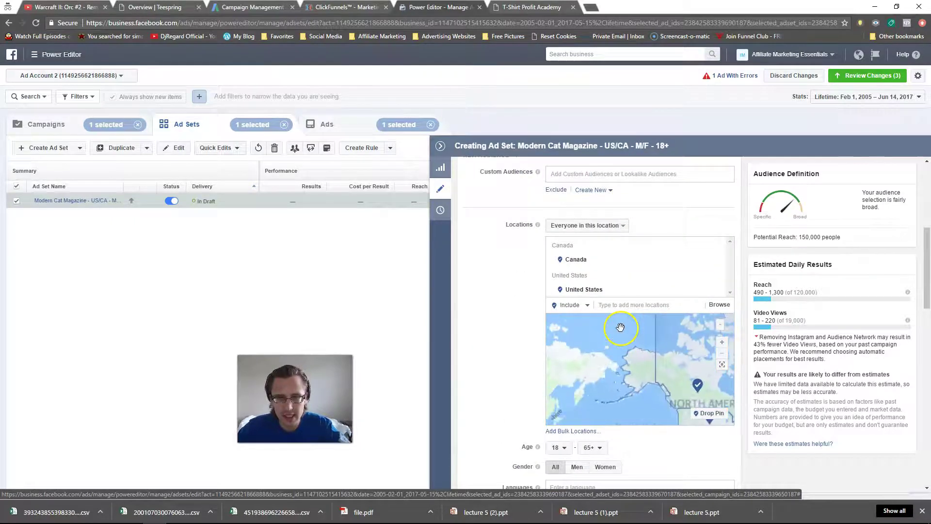
pyautogui.scroll(5, 476, 276)
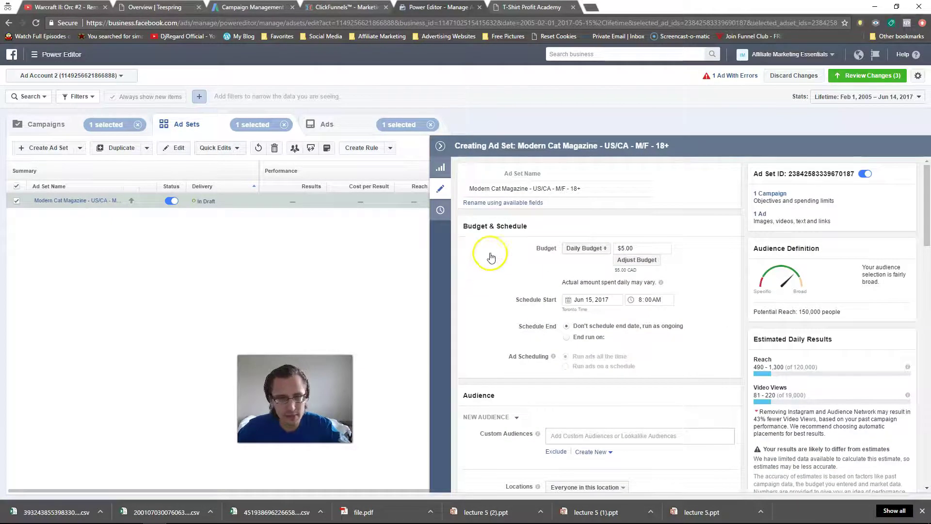
pyautogui.moveTo(529, 190); pyautogui.dragTo(466, 194)
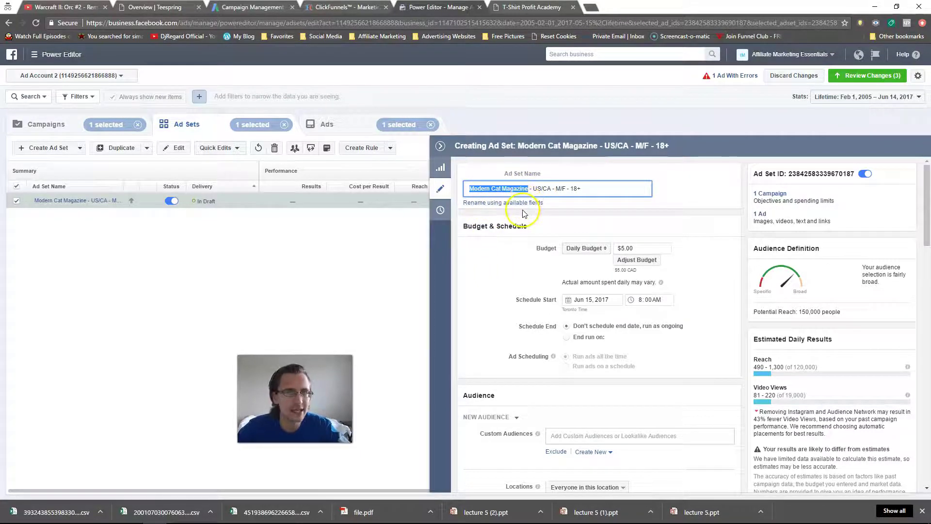
# Leave the ad set's settings and open Ad 1 of the Modern Cat Magazine ad set for editing
pyautogui.click(440, 188)
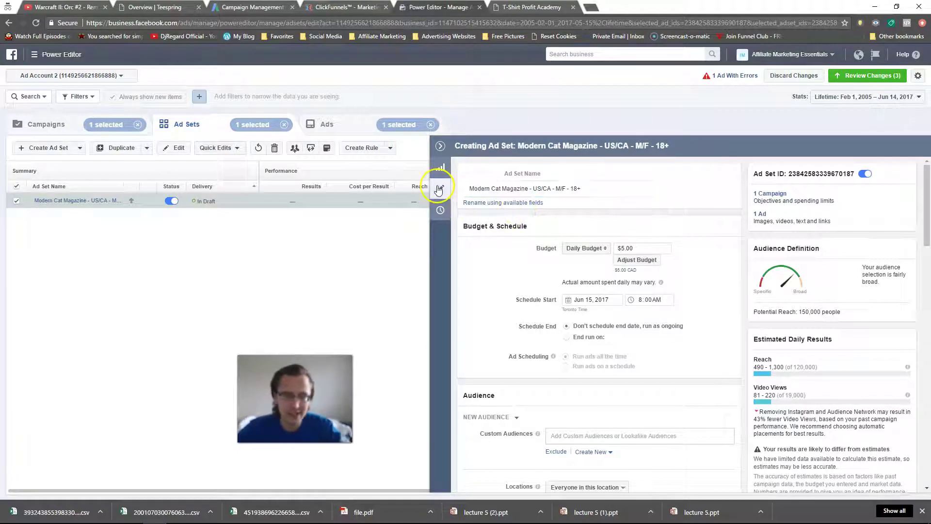
pyautogui.click(68, 201)
pyautogui.click(118, 200)
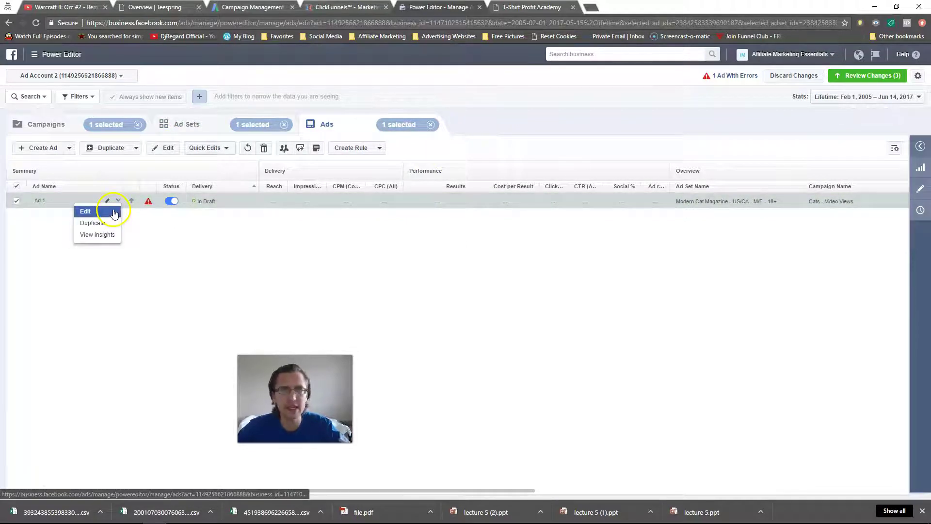
pyautogui.click(114, 214)
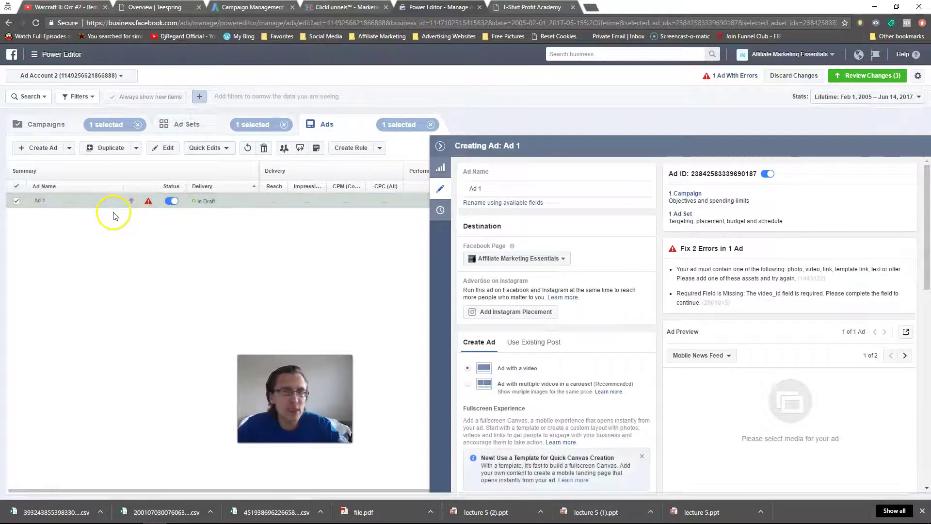
# Compare the options for using an existing post and creating a new ad in Ad 1
pyautogui.click(534, 342)
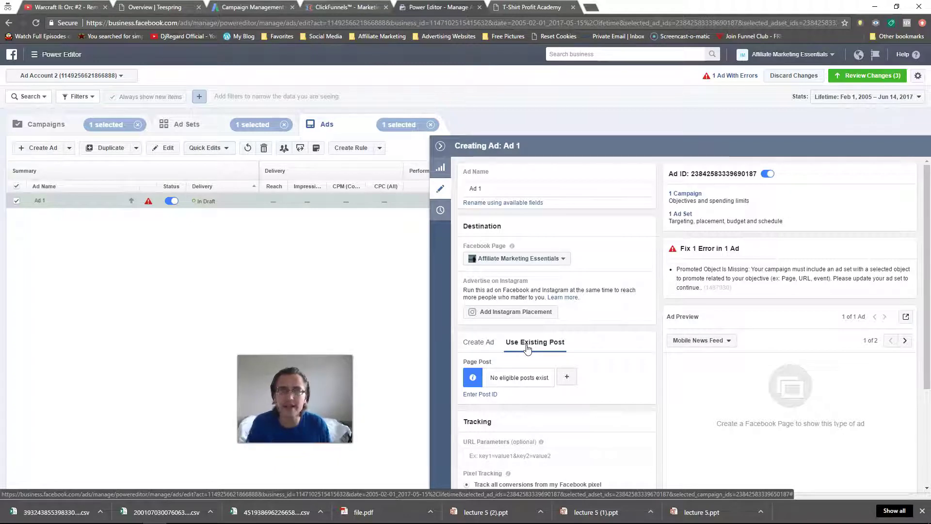
pyautogui.click(492, 348)
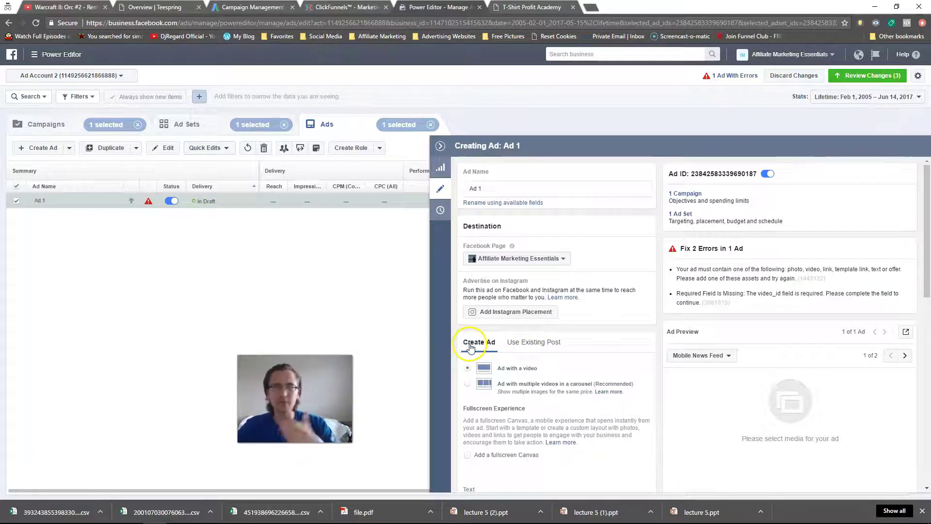
pyautogui.click(535, 347)
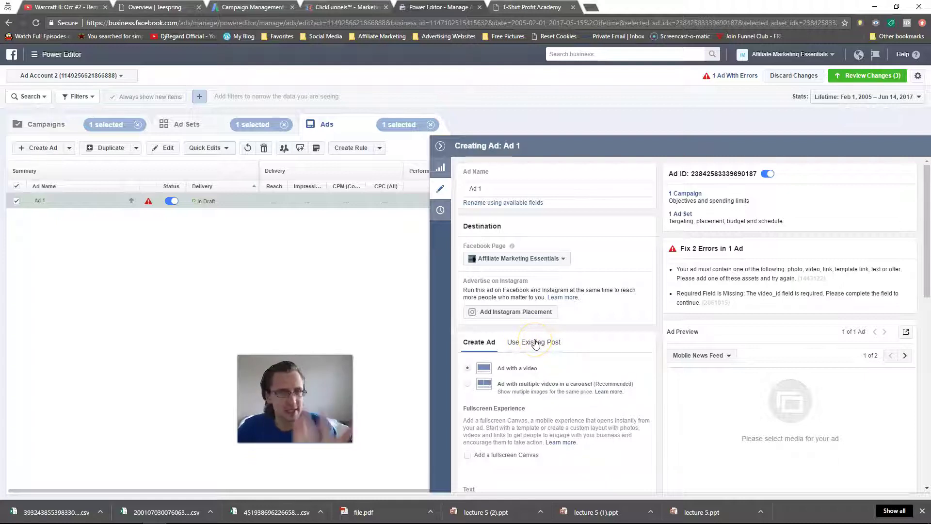
# Add test video.mp4 from the video library as the ad's video
pyautogui.scroll(-2, 557, 340)
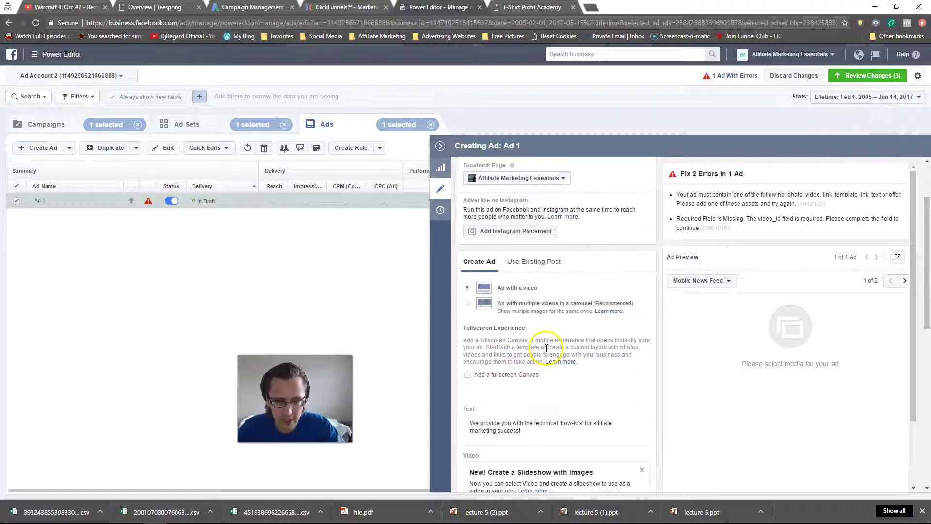
pyautogui.scroll(-2, 538, 346)
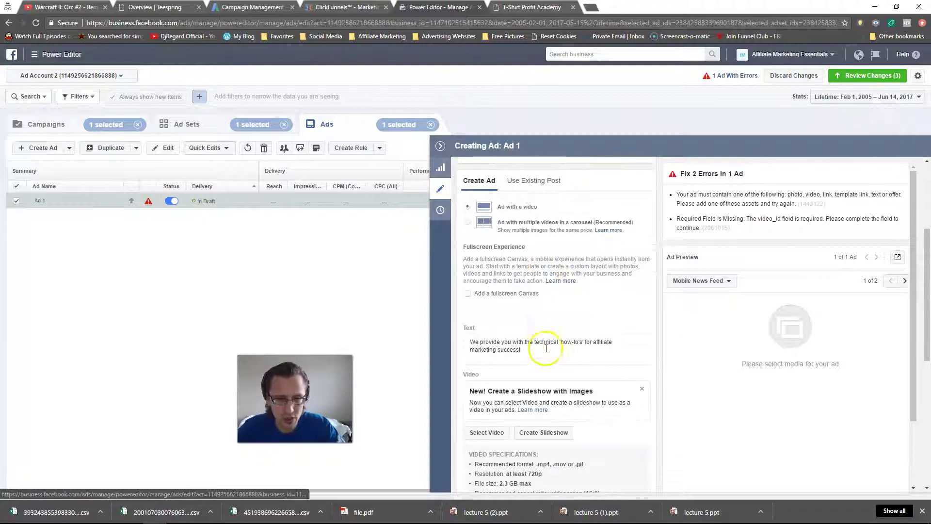
pyautogui.click(489, 432)
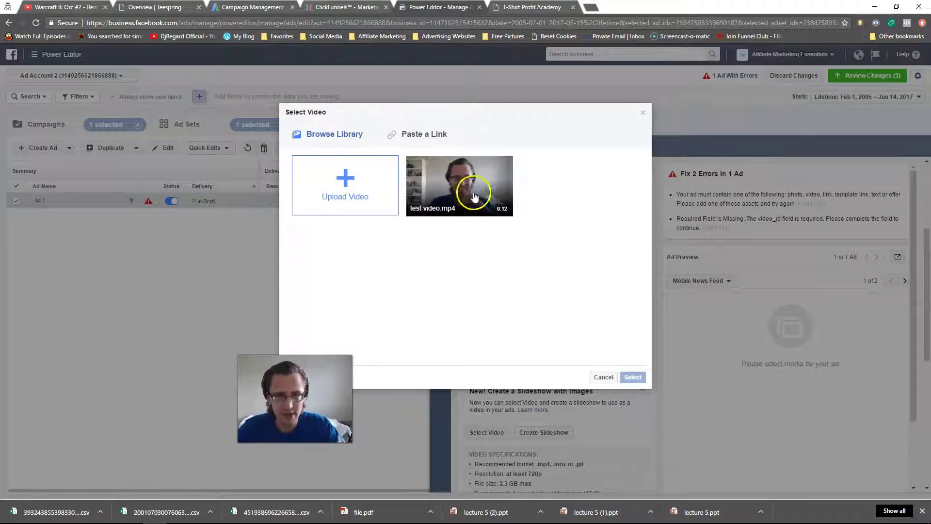
pyautogui.click(452, 195)
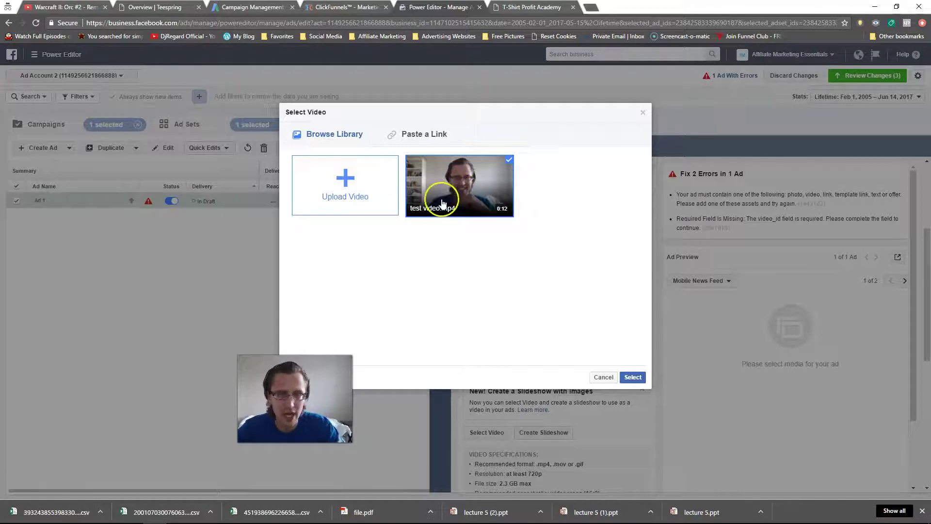
pyautogui.click(636, 377)
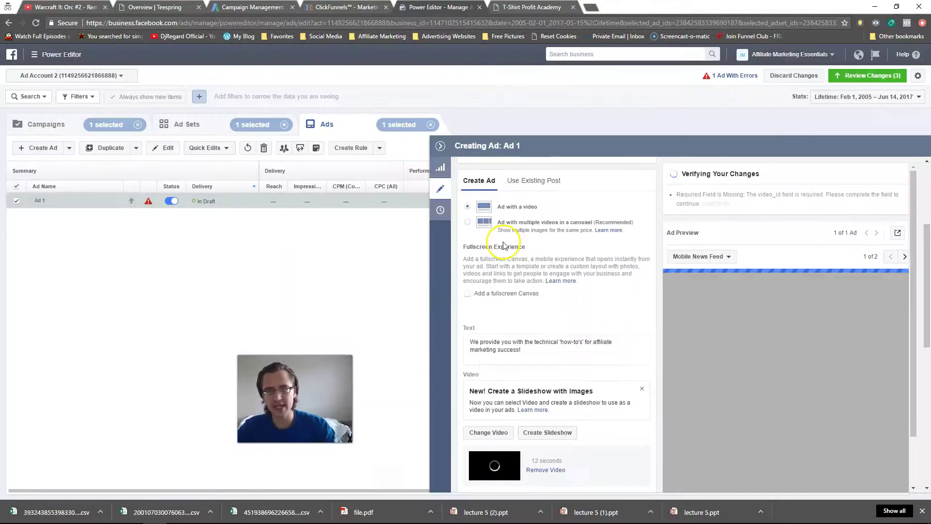
# Browse the generated video thumbnails and choose the one with outstretched arms as the ad's preview image
pyautogui.scroll(-5, 651, 418)
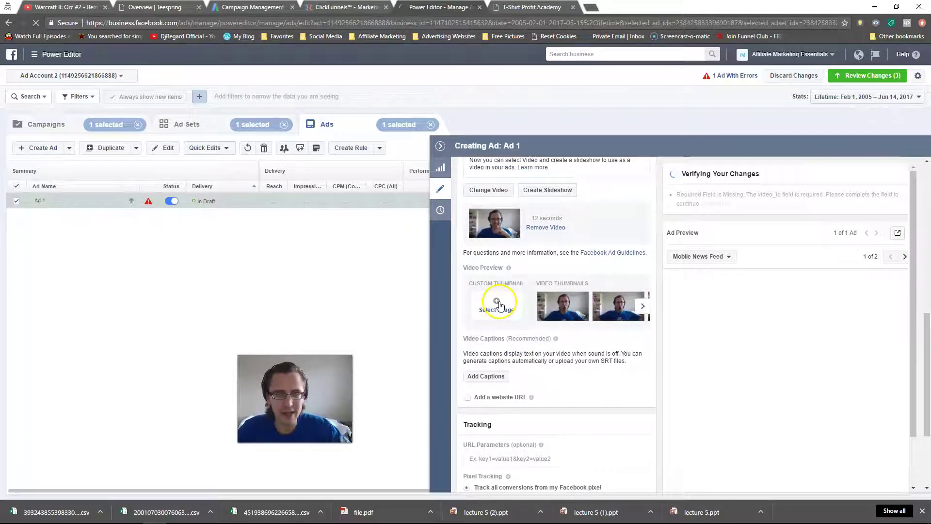
pyautogui.click(641, 306)
pyautogui.click(637, 308)
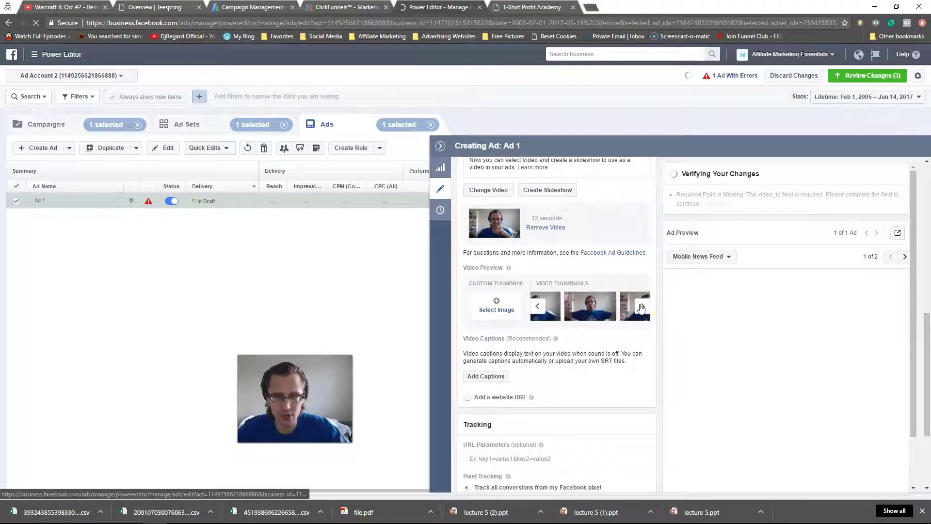
pyautogui.click(537, 306)
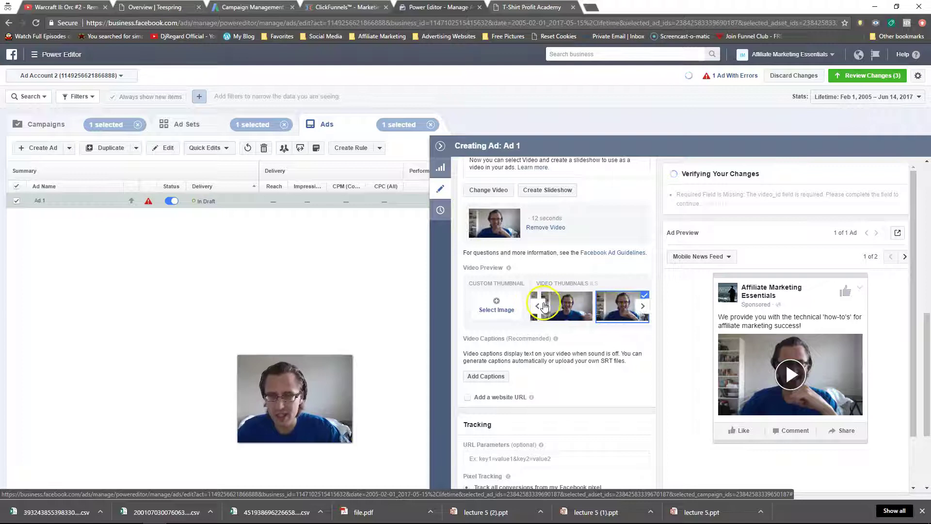
pyautogui.click(570, 311)
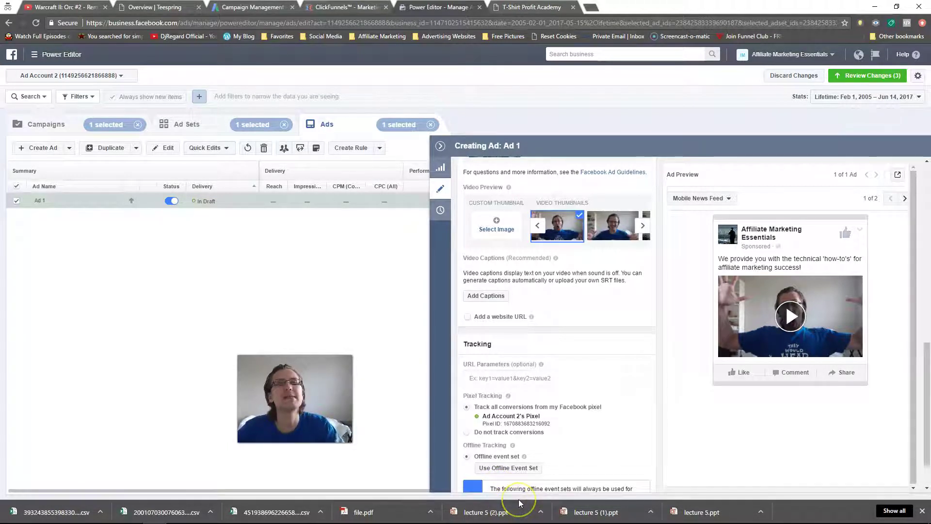
# Examine the ad's pixel tracking and offline event set tracking settings
pyautogui.click(516, 468)
pyautogui.scroll(-1, 514, 436)
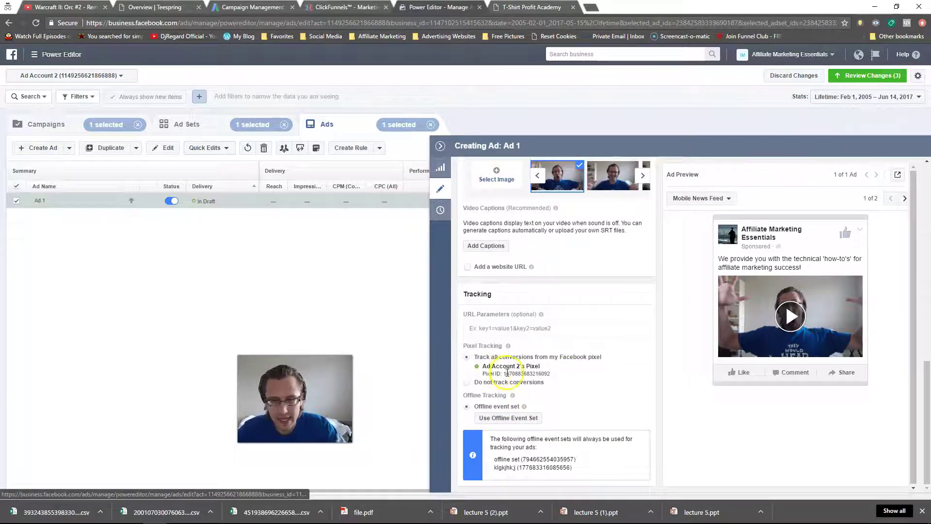
pyautogui.moveTo(500, 366); pyautogui.dragTo(527, 366)
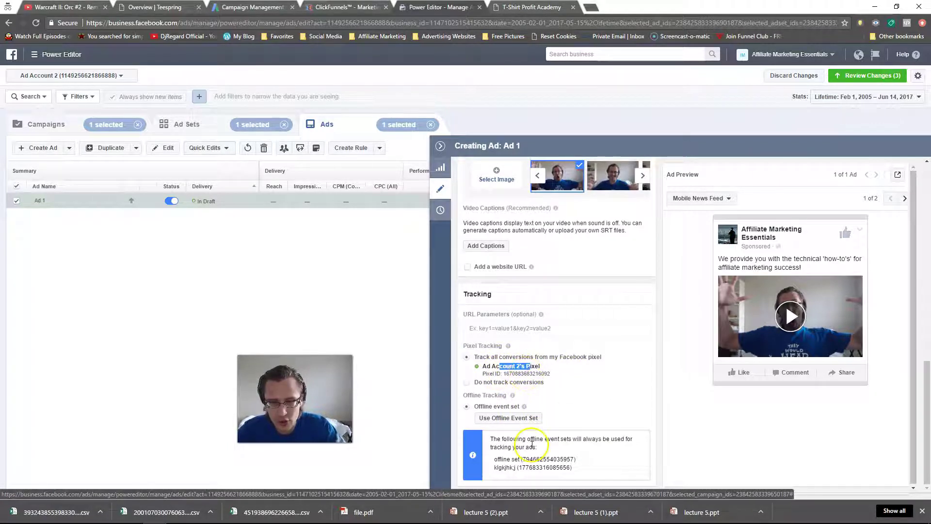
pyautogui.moveTo(507, 439); pyautogui.dragTo(550, 443)
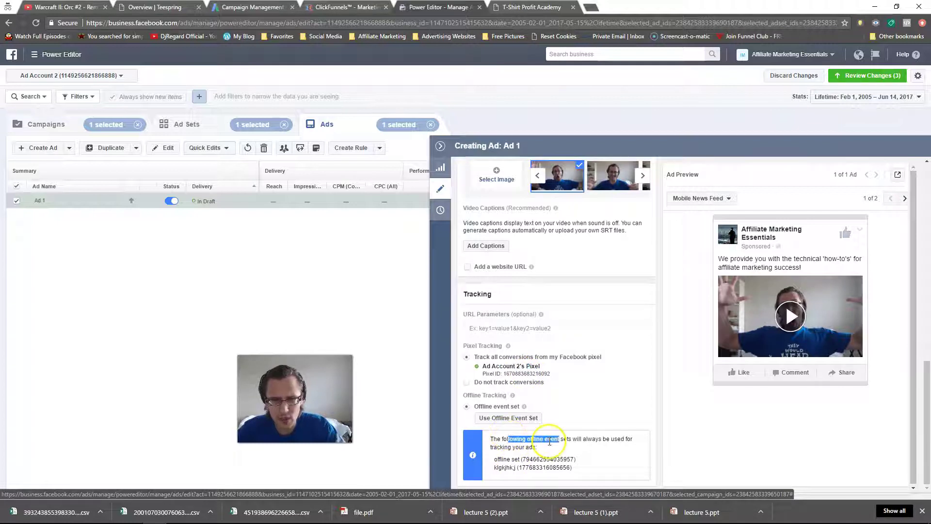
# Replace the ad text with two paragraphs: "Hey, have you ever wanted a really cool cat?" and "Well in this video I describe how you can get one!"
pyautogui.scroll(2, 550, 442)
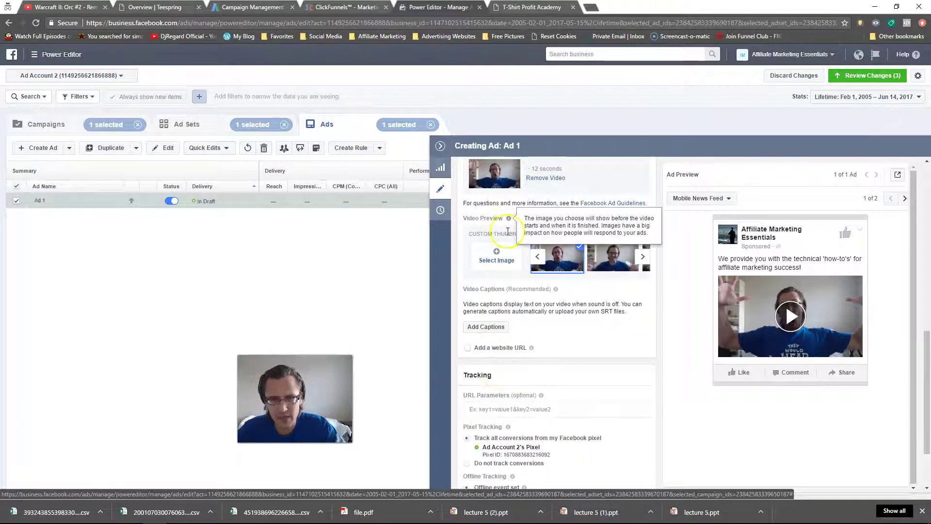
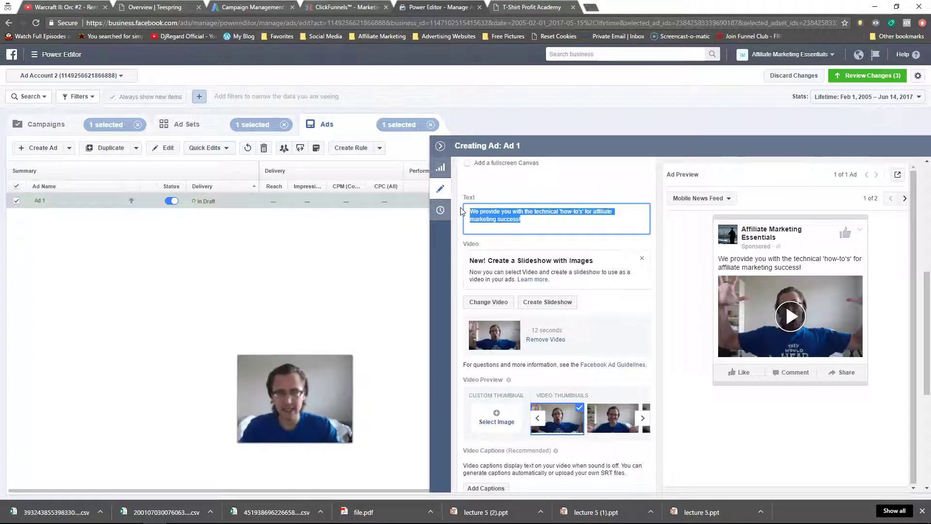
pyautogui.write('Hey, have you ever wanted a really cool ca')
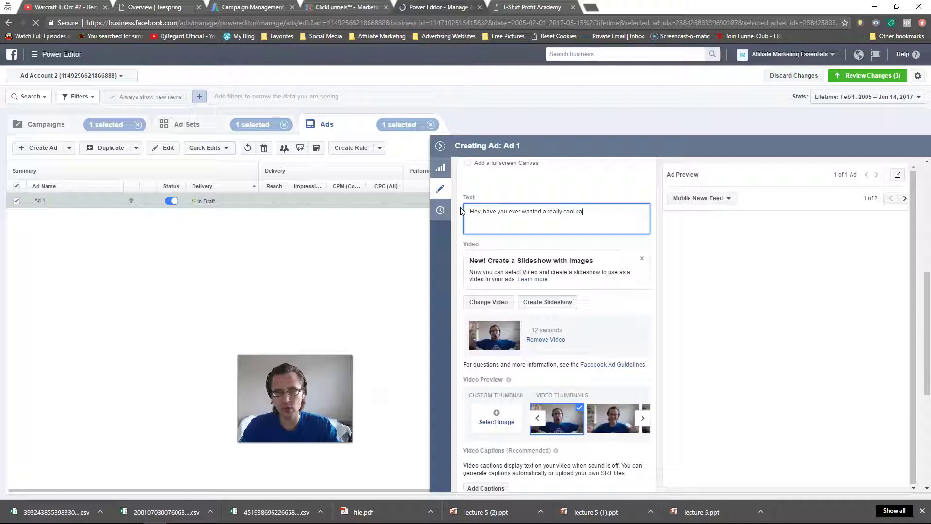
pyautogui.press('Return')
pyautogui.press('Return')
pyautogui.write('Well in ')
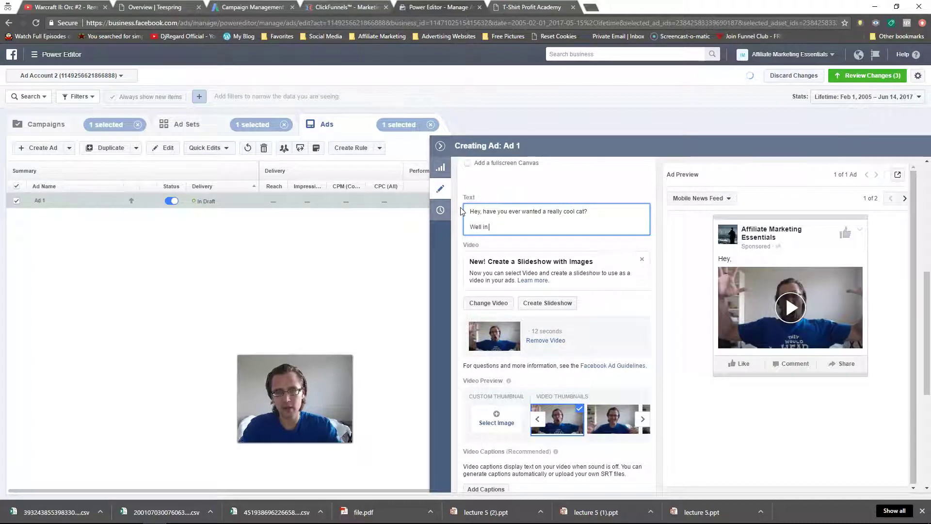
pyautogui.write('this video I describe how you can get one!')
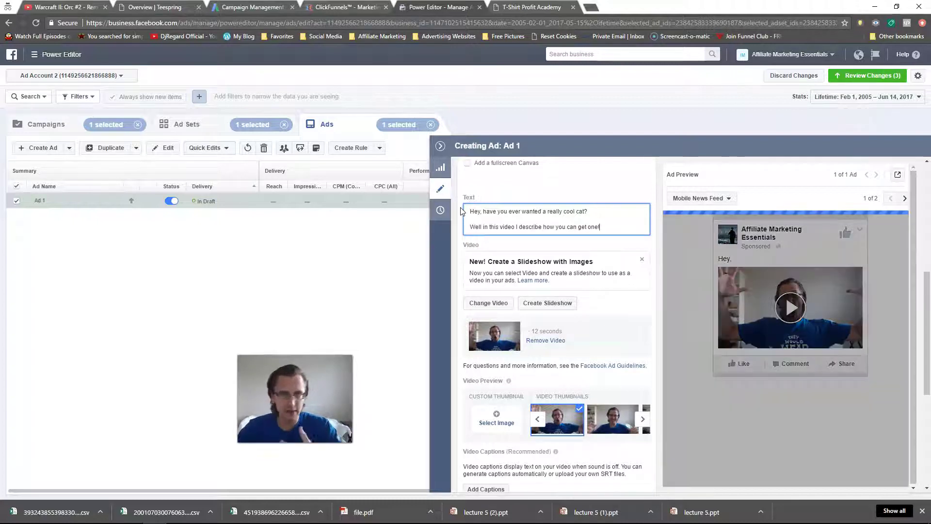
pyautogui.moveTo(607, 227); pyautogui.dragTo(469, 210)
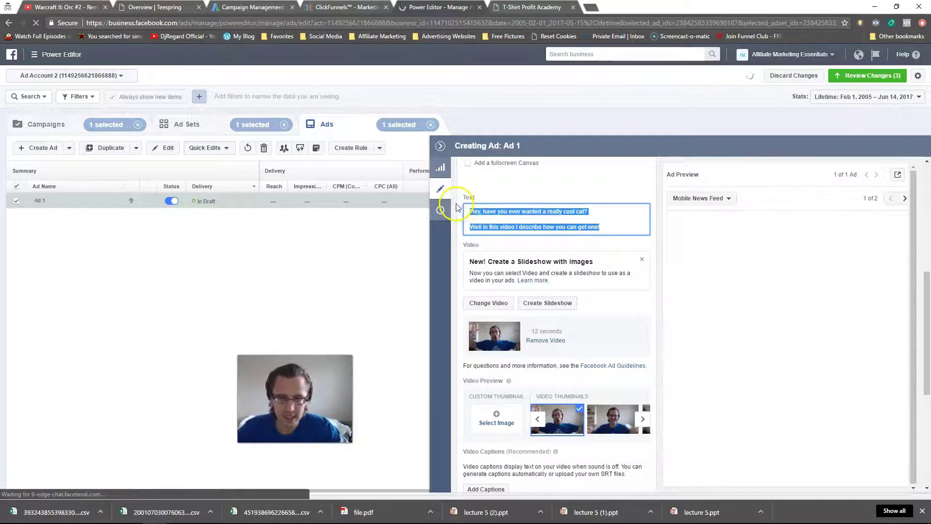
# Append two filler paragraphs reading "asdfasdf" to the end of the ad text
pyautogui.click(608, 225)
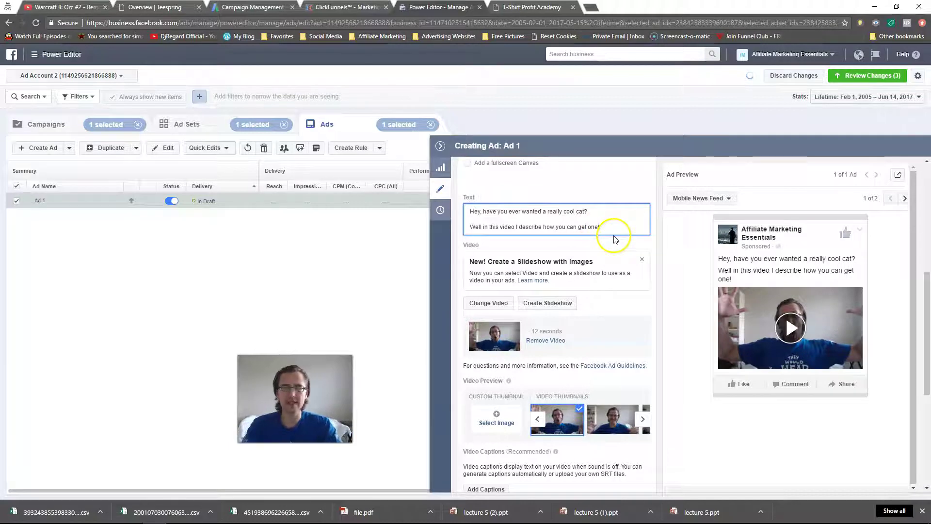
pyautogui.press('Return')
pyautogui.press('Return')
pyautogui.write('asdfasdf')
pyautogui.press('Return')
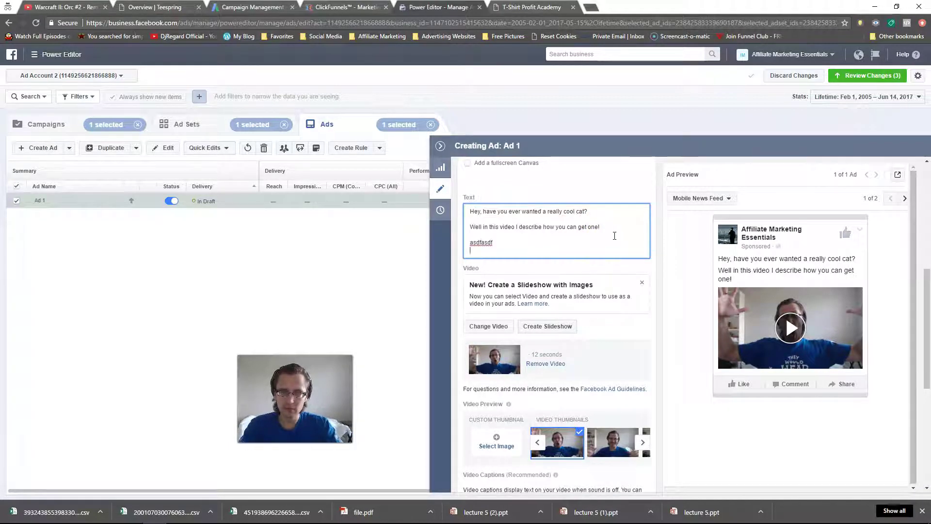
pyautogui.press('Return')
pyautogui.write('asdf')
# Preview the ad with its longer text in the Desktop News Feed placement
pyautogui.click(698, 198)
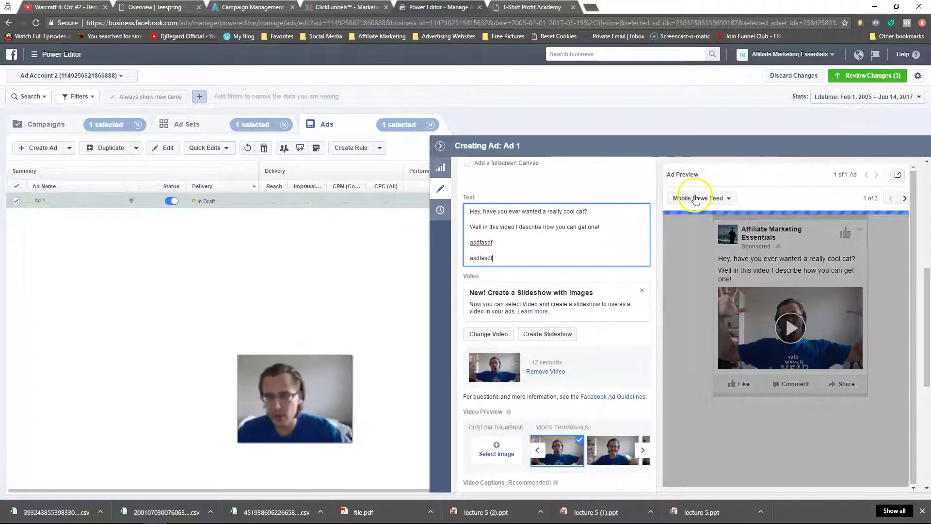
pyautogui.click(701, 240)
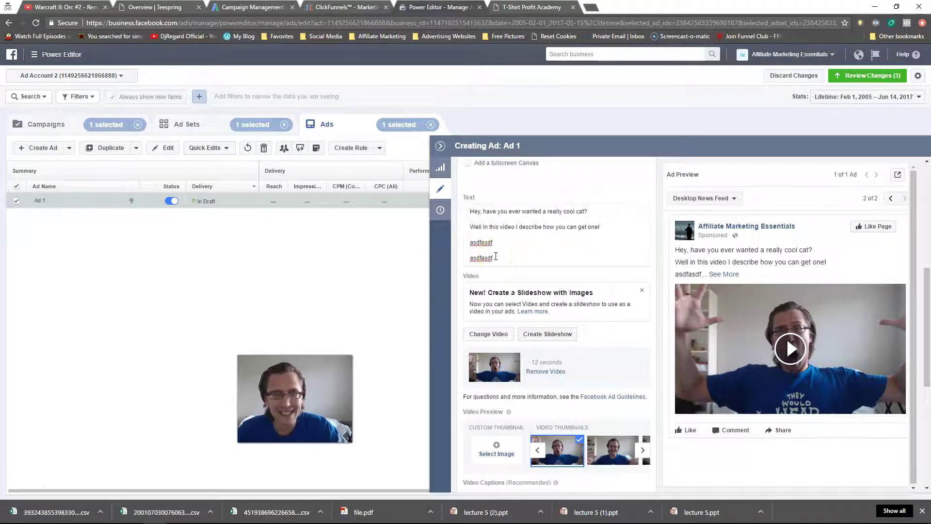
pyautogui.moveTo(491, 258); pyautogui.dragTo(465, 215)
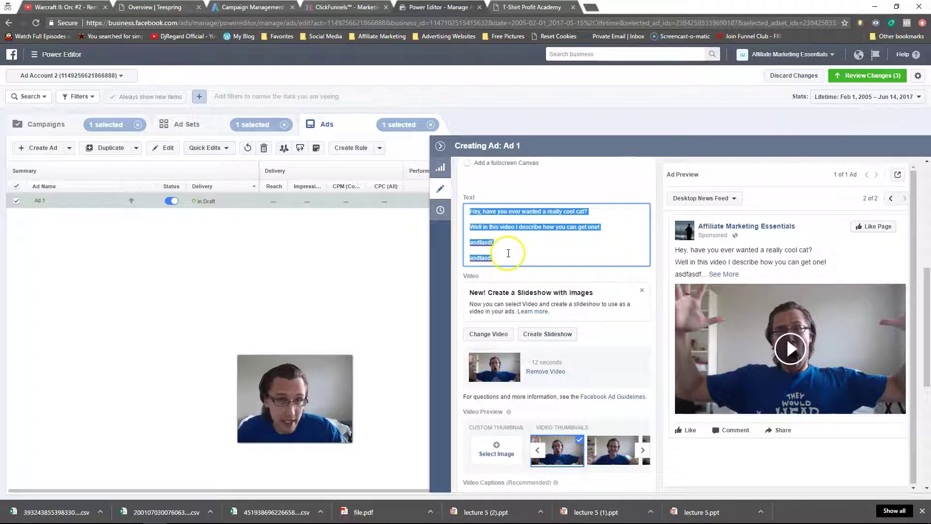
pyautogui.moveTo(499, 257); pyautogui.dragTo(470, 240)
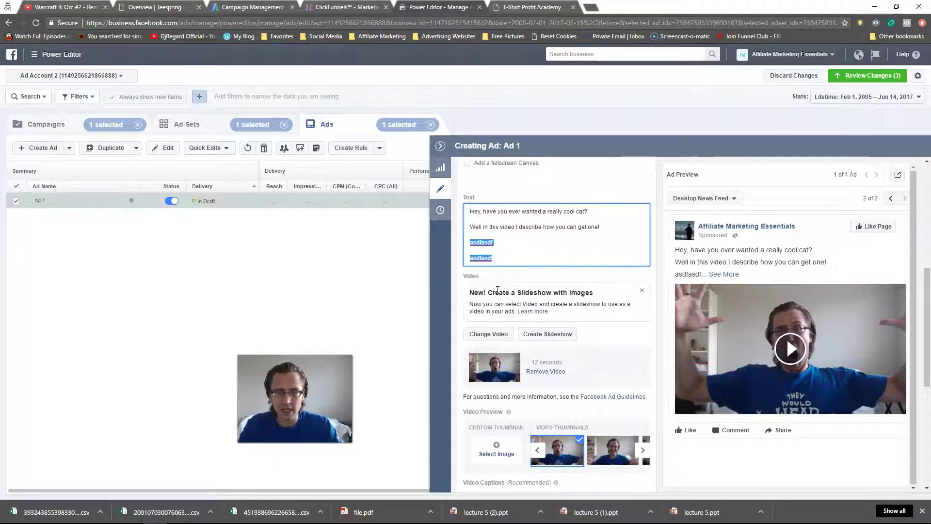
pyautogui.write('Go to this link to get a cat yours')
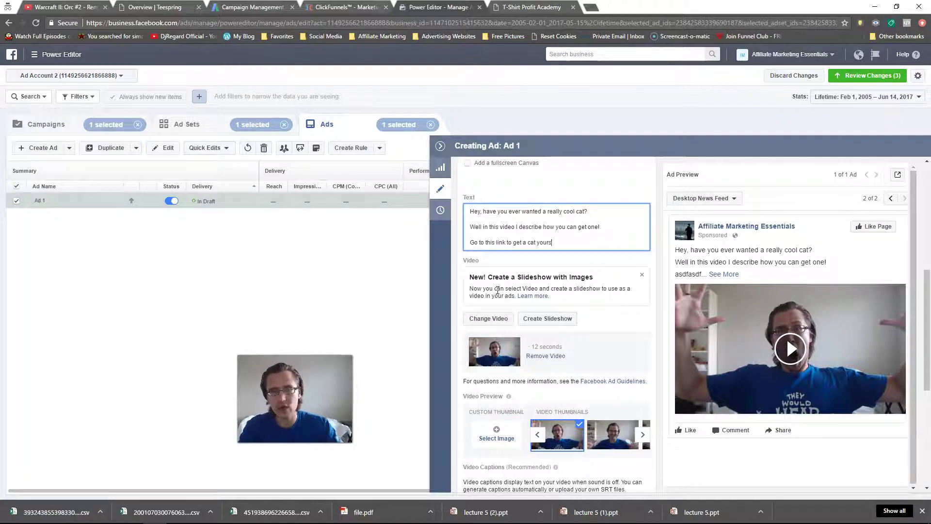
pyautogui.write('elf => ')
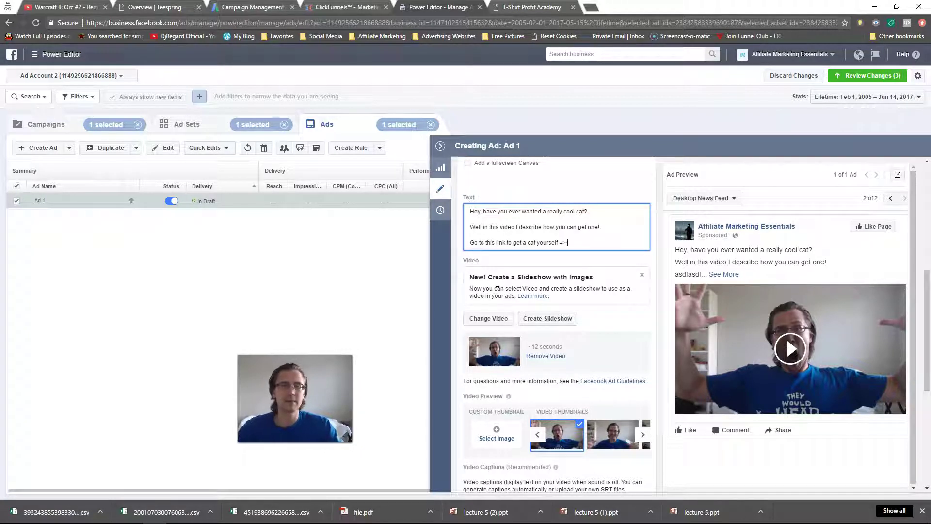
pyautogui.write('www.coolcat.com')
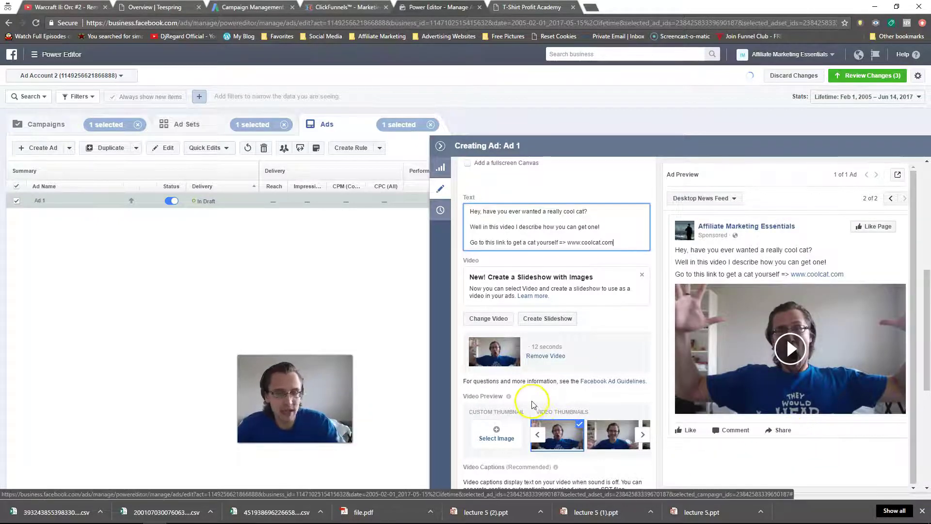
# Add a website URL to the ad, using amarketingessentials.com for both the website URL and the display link
pyautogui.scroll(-5, 536, 388)
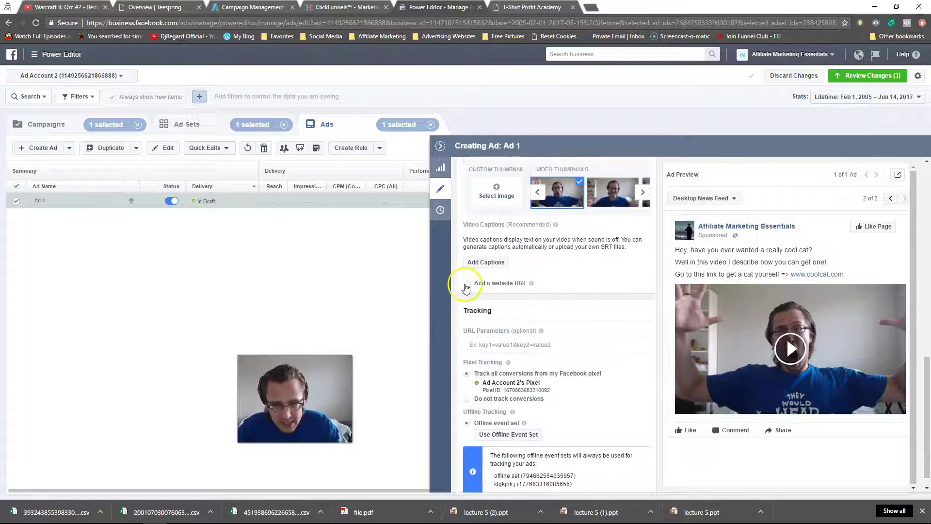
pyautogui.click(468, 285)
pyautogui.click(501, 310)
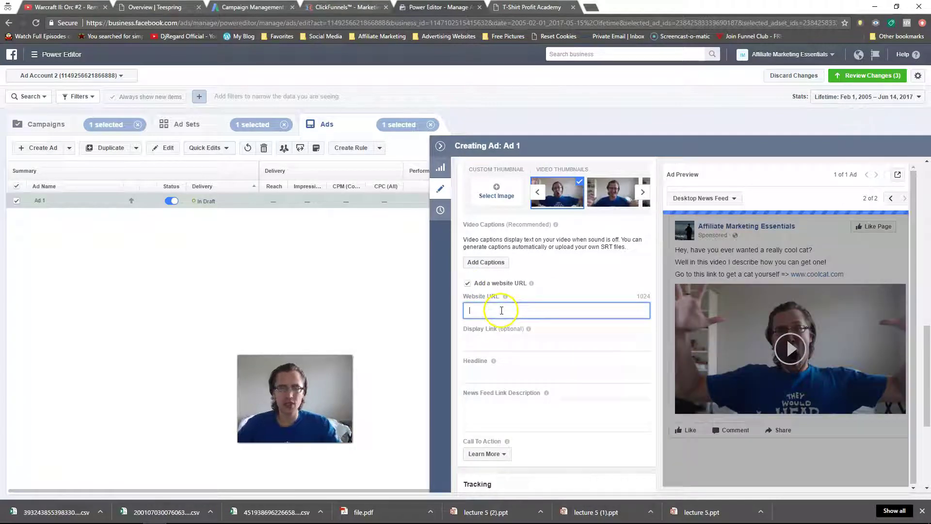
pyautogui.write('amarketingessentials.co')
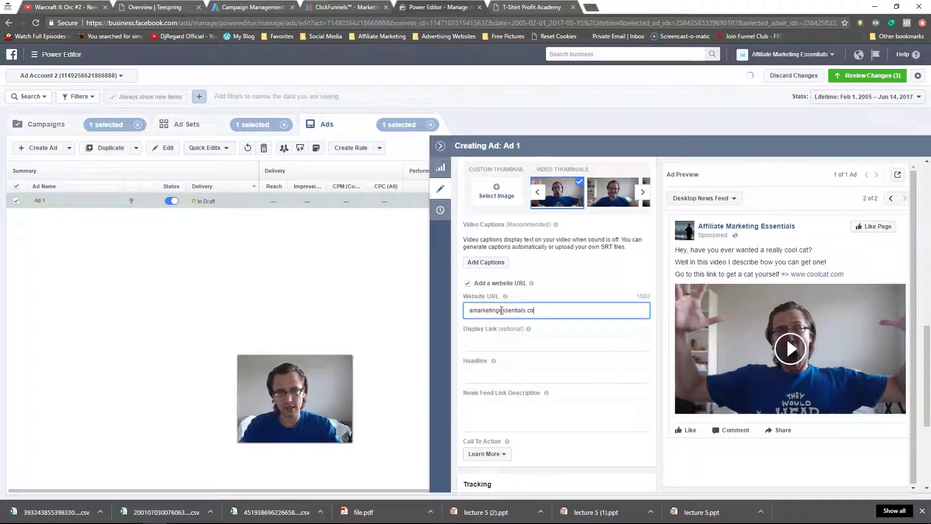
pyautogui.write('m')
pyautogui.hotkey('ctrl', 'a')
pyautogui.hotkey('ctrl', 'c')
pyautogui.click(490, 343)
pyautogui.hotkey('ctrl', 'v')
# Set the ad headline to "Get this cool free cat right now when you sign up"
pyautogui.click(506, 375)
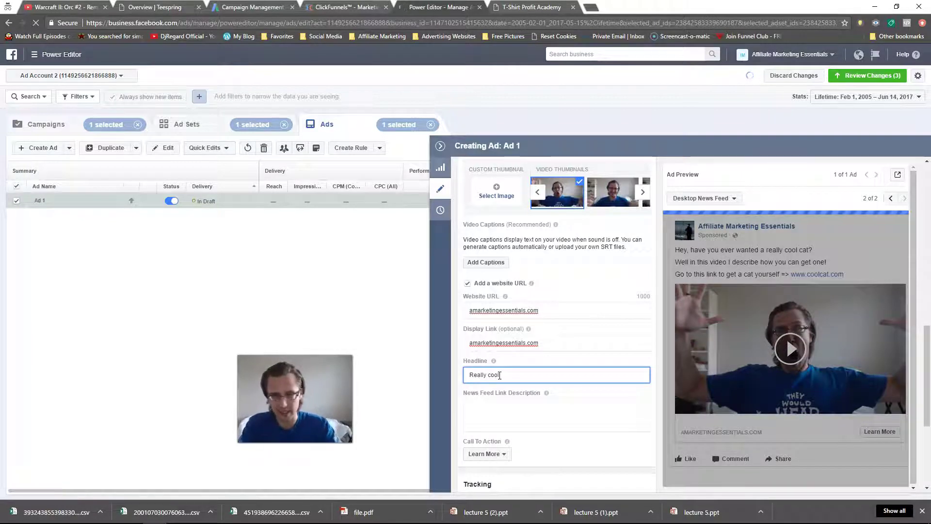
pyautogui.write('cat to')
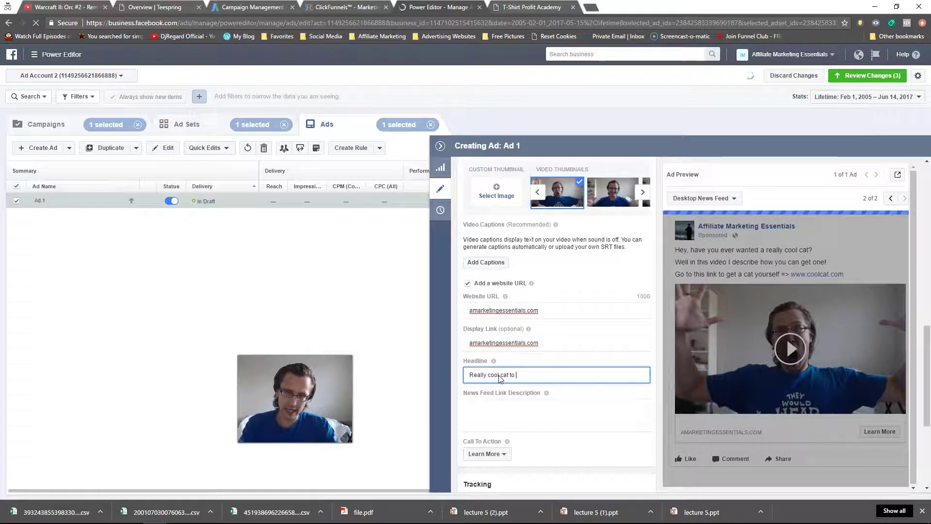
pyautogui.press('BackSpace')
pyautogui.press('BackSpace')
pyautogui.press('BackSpace')
pyautogui.press('BackSpace')
pyautogui.press('BackSpace')
pyautogui.press('BackSpace')
pyautogui.press('BackSpace')
pyautogui.press('BackSpace')
pyautogui.press('BackSpace')
pyautogui.press('BackSpace')
pyautogui.press('BackSpace')
pyautogui.press('BackSpace')
pyautogui.press('BackSpace')
pyautogui.press('BackSpace')
pyautogui.press('BackSpace')
pyautogui.press('BackSpace')
pyautogui.write('Get this cool')
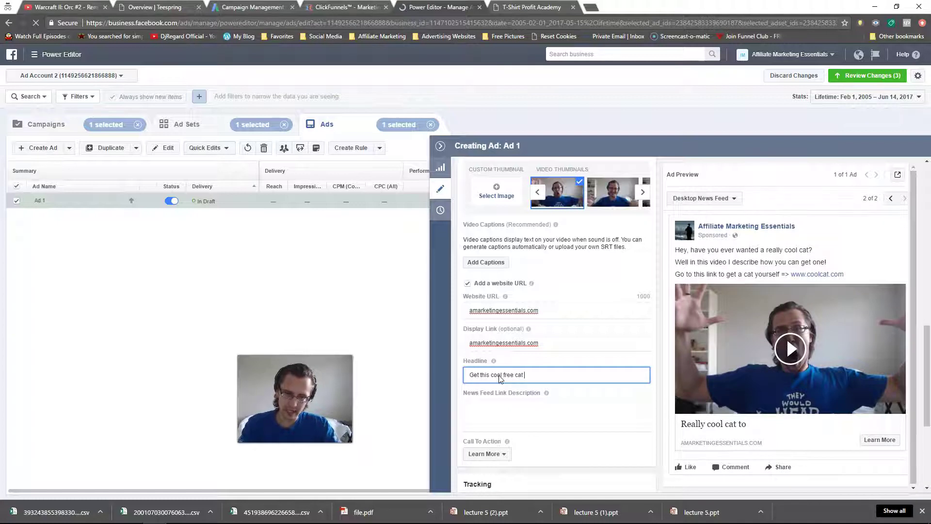
pyautogui.write(' free cat right now')
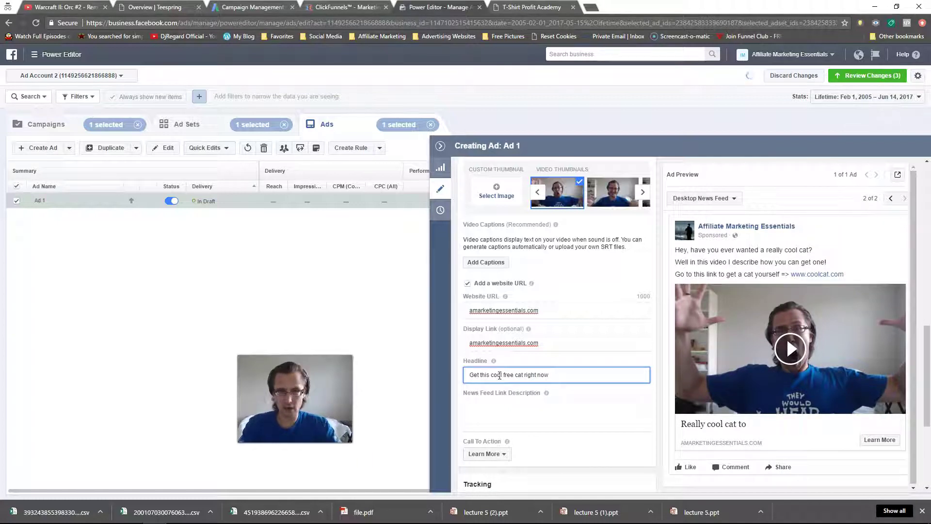
pyautogui.write(' when you sign up')
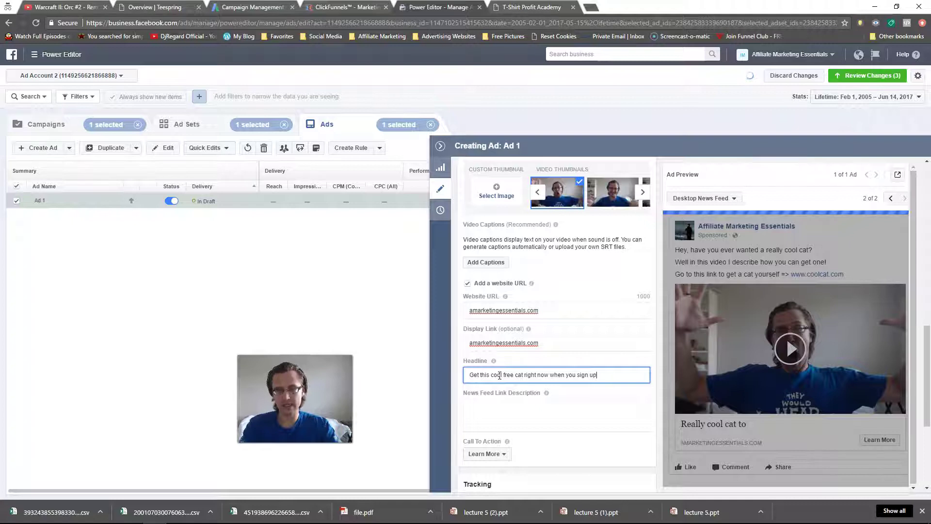
# Set the news feed link description to "100% risk free. instant delivery." and keep Learn More as the call to action
pyautogui.click(503, 413)
pyautogui.write('100')
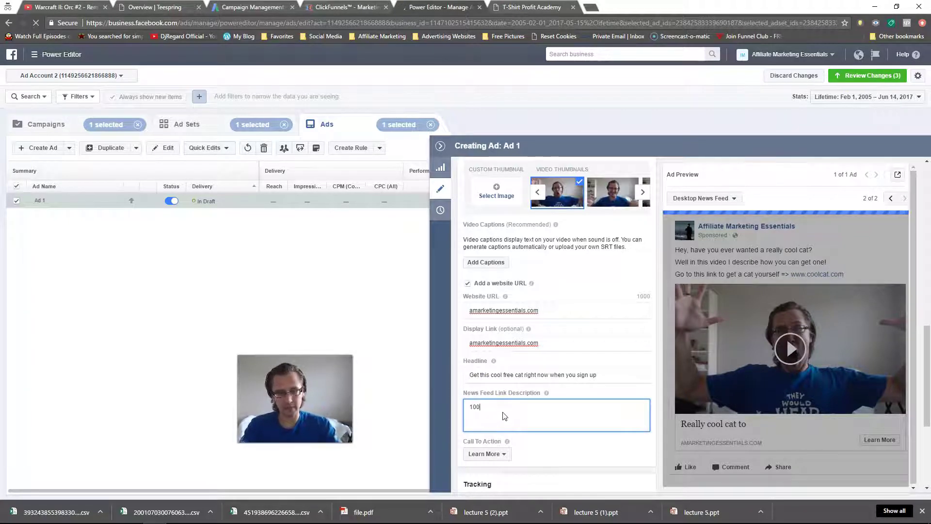
pyautogui.write(' ris% risk free. instant delivery')
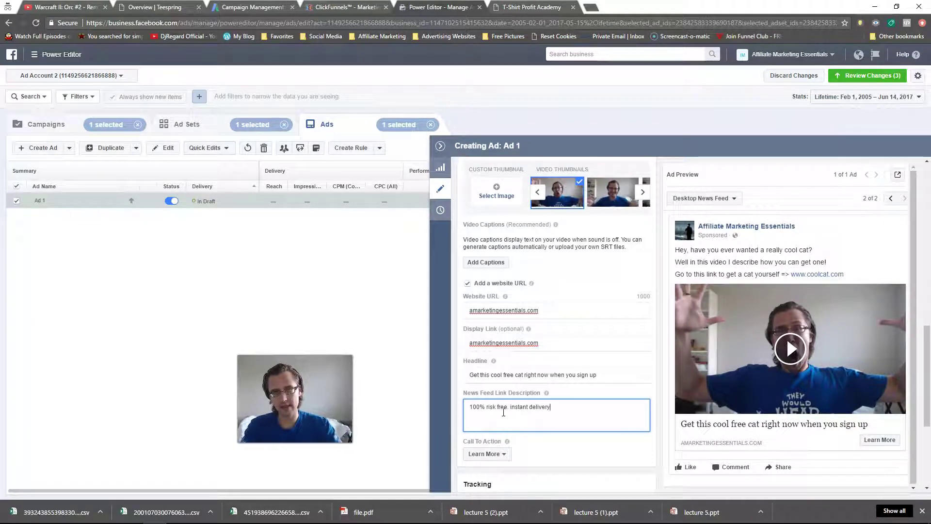
pyautogui.write('.')
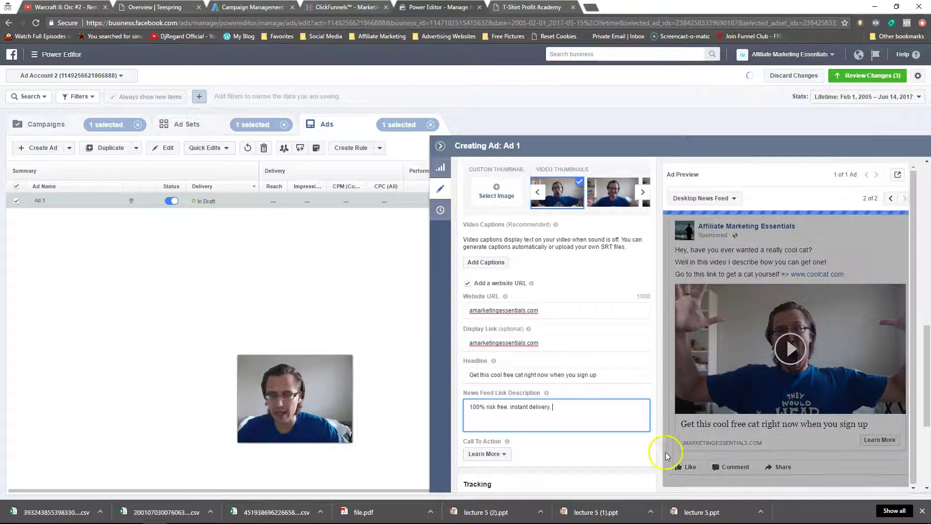
pyautogui.click(485, 455)
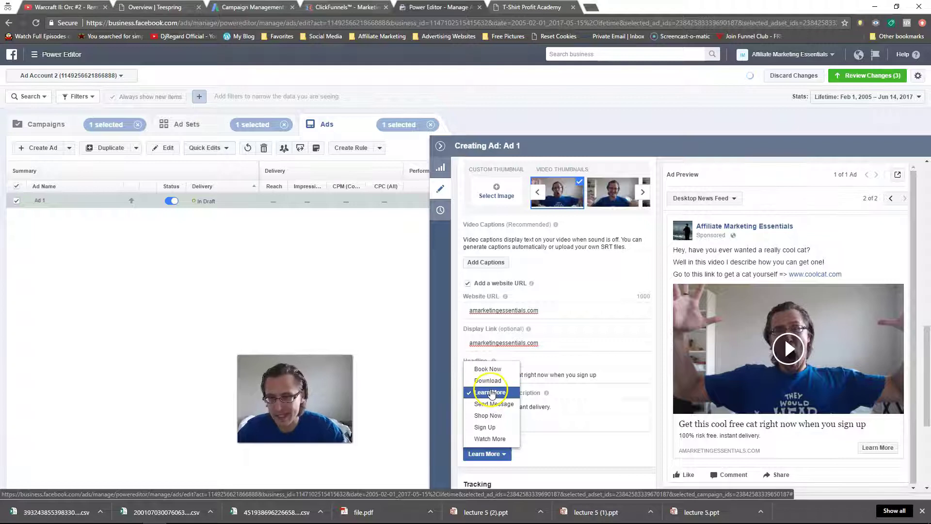
pyautogui.click(491, 394)
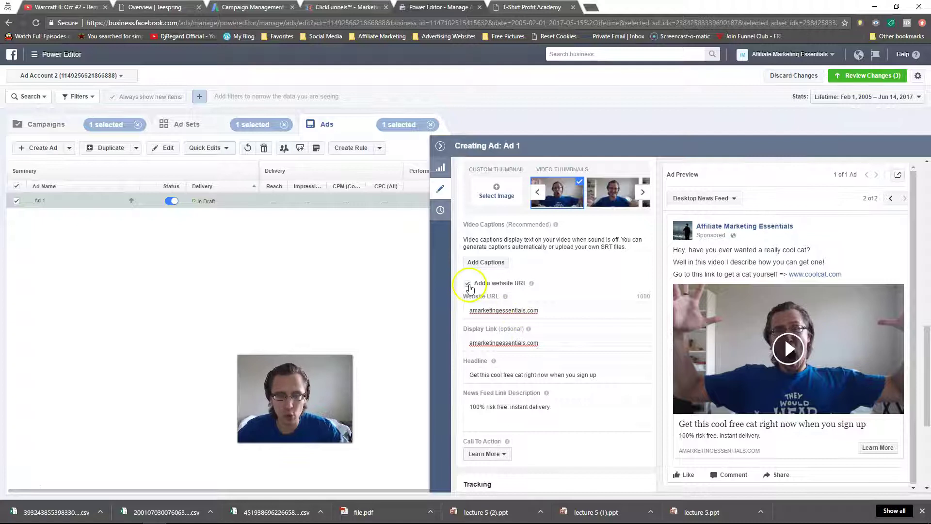
# Try the ad with the website URL option turned off, and turn the option back on
pyautogui.click(467, 284)
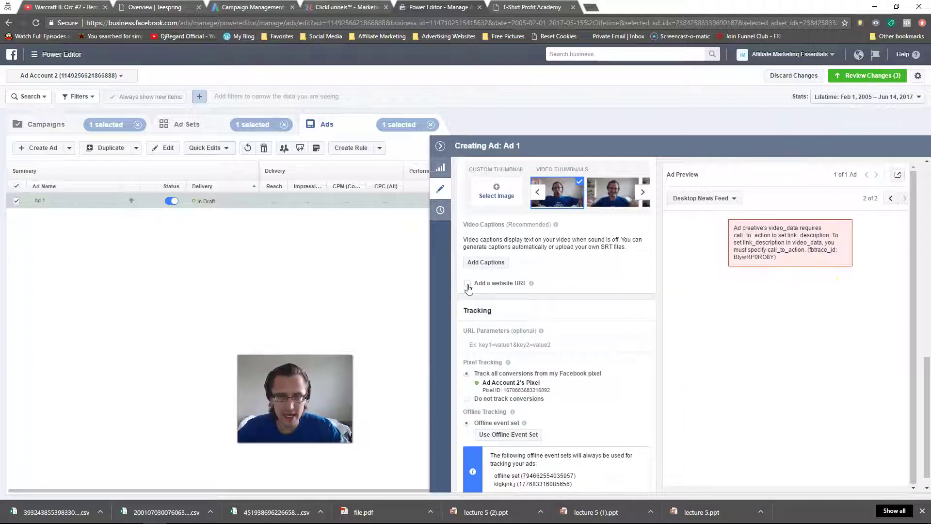
pyautogui.moveTo(790, 263); pyautogui.dragTo(733, 229)
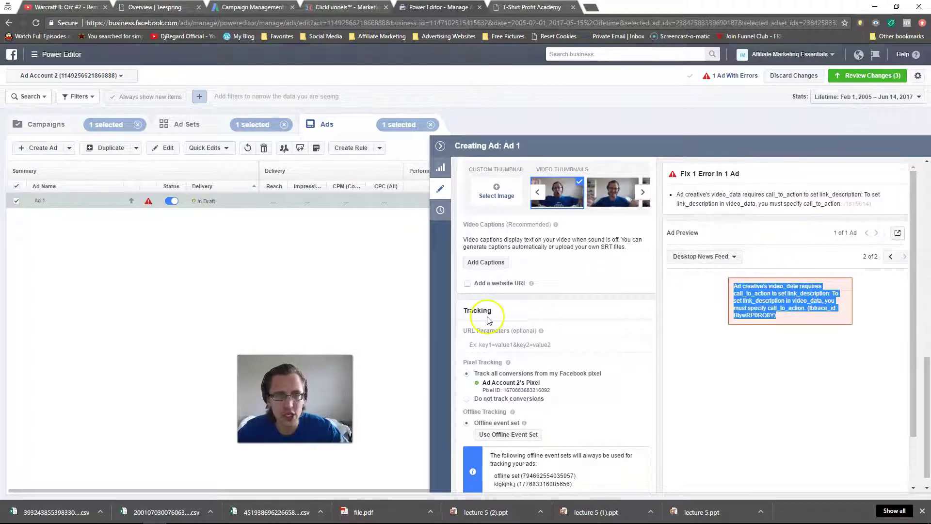
pyautogui.click(467, 283)
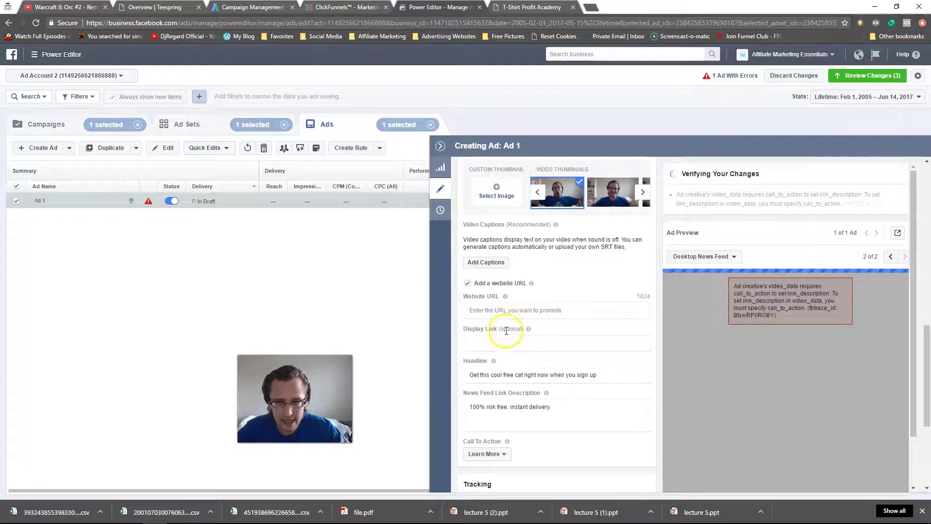
# Try amarketingessentials.com again as the website URL, and clear it to preview the ad without a link
pyautogui.click(538, 310)
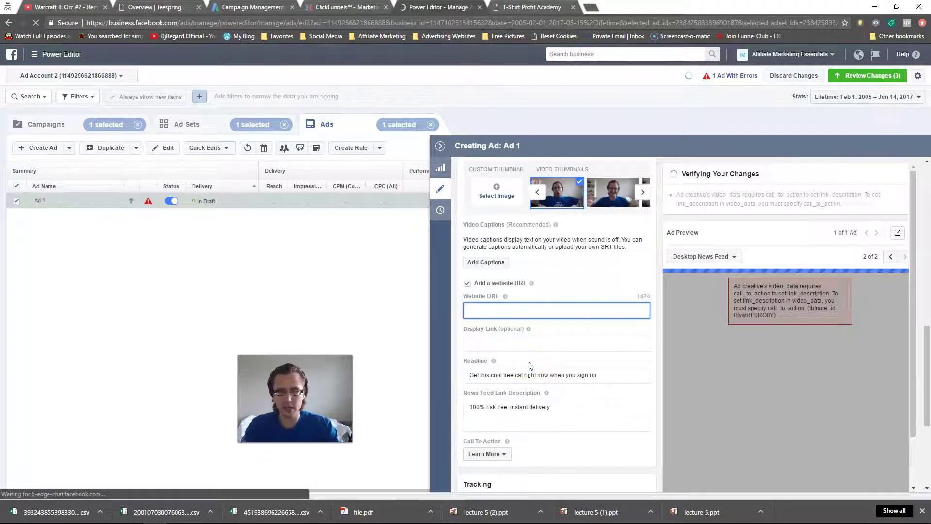
pyautogui.click(488, 311)
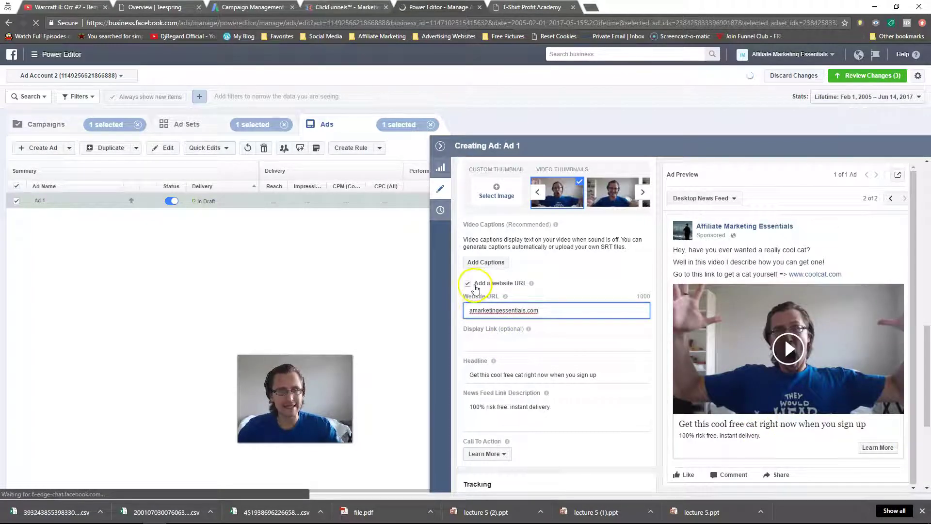
pyautogui.tripleClick(485, 311)
pyautogui.hotkey('ctrl', 'c')
pyautogui.press('BackSpace')
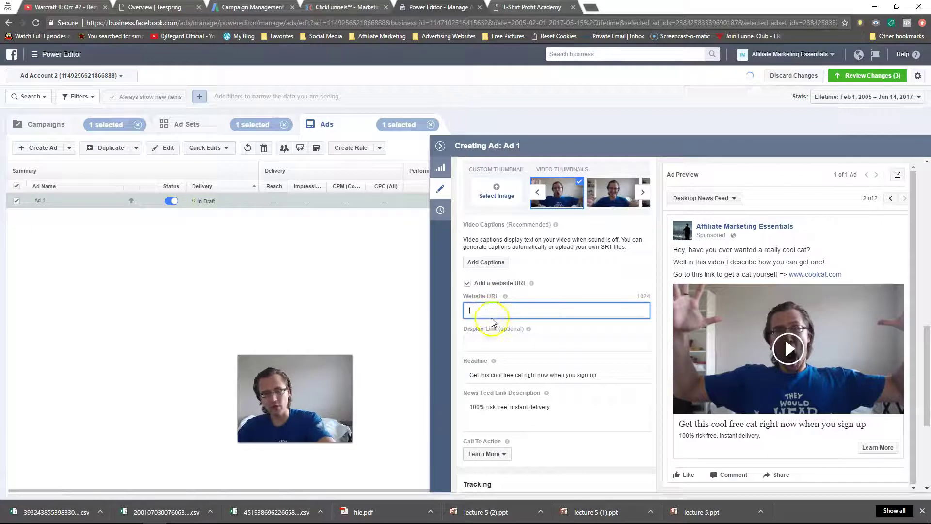
pyautogui.click(501, 345)
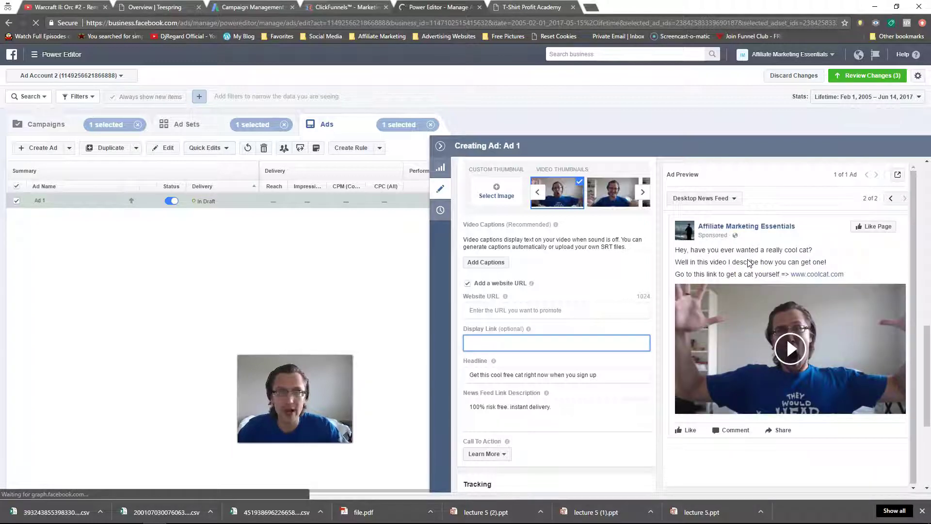
# Review the pending changes and apply the new Cats - Video Views campaign with its ad set and ad
pyautogui.scroll(-2, 587, 412)
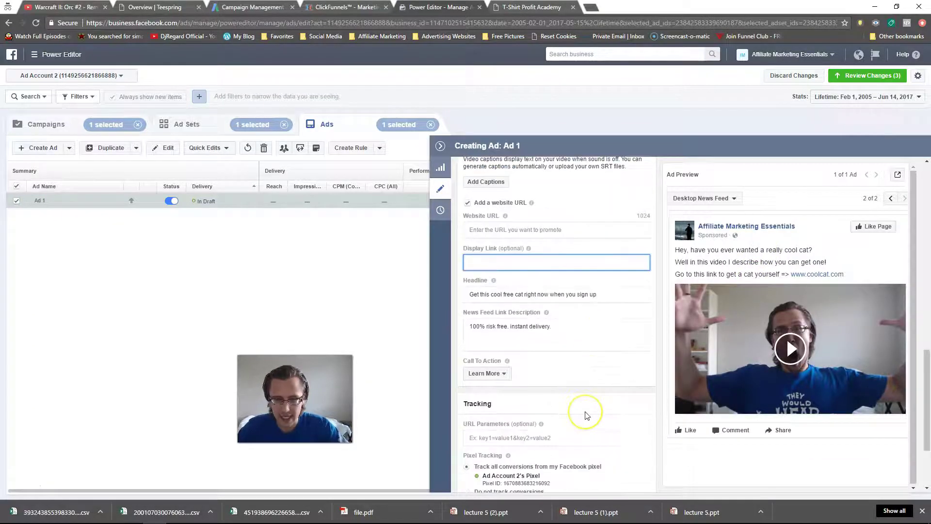
pyautogui.scroll(5, 587, 415)
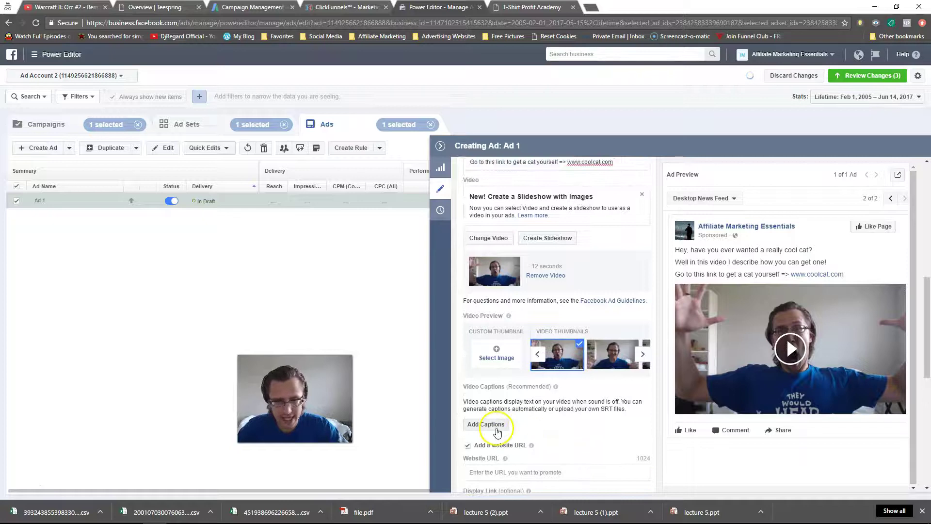
pyautogui.scroll(3, 503, 427)
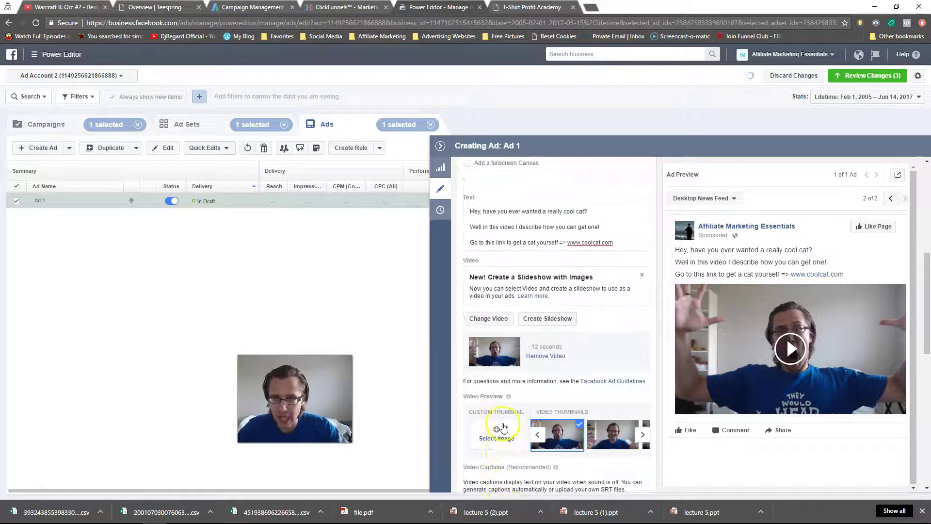
pyautogui.click(857, 77)
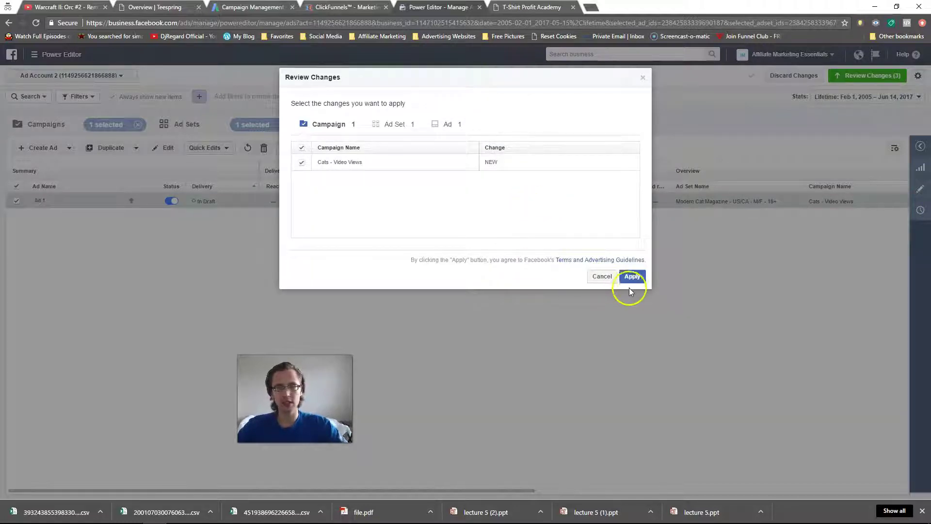
pyautogui.click(632, 277)
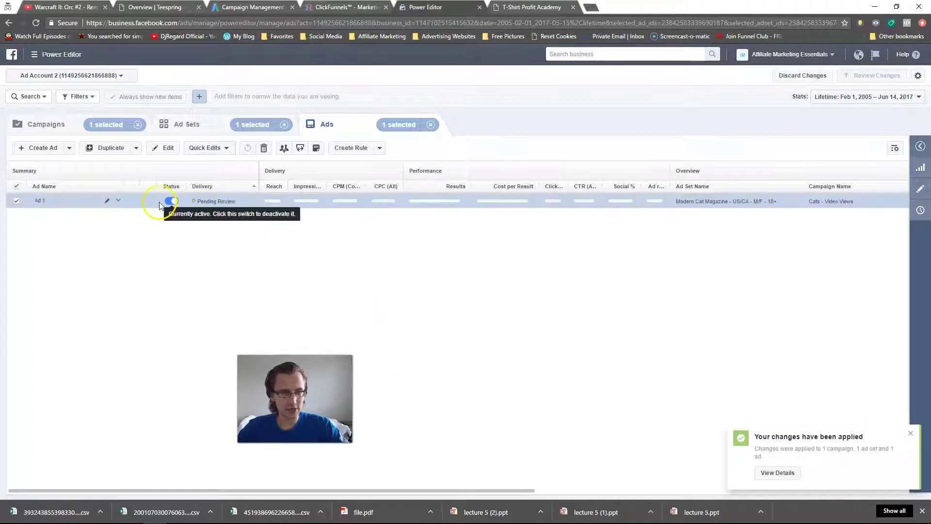
# Reopen Ad 1 for editing and set its website URL to amarketingessentials.com
pyautogui.click(117, 200)
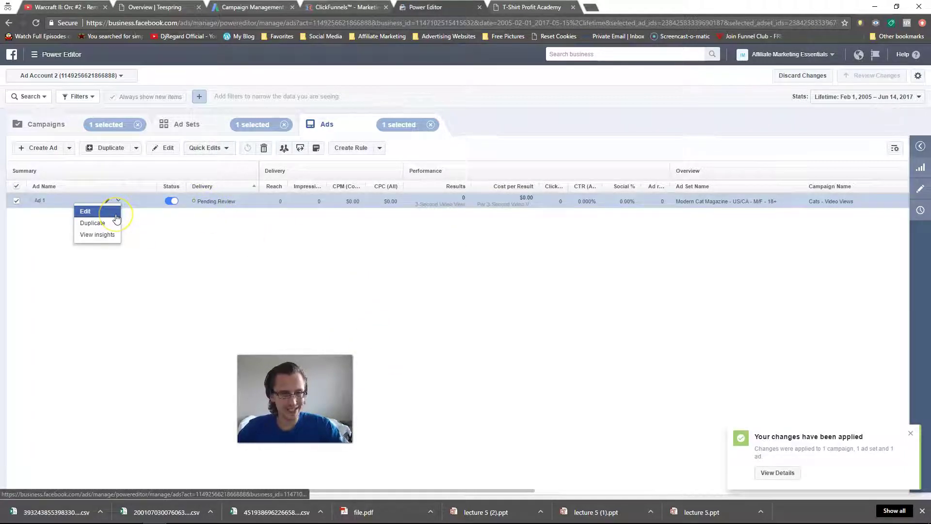
pyautogui.click(116, 215)
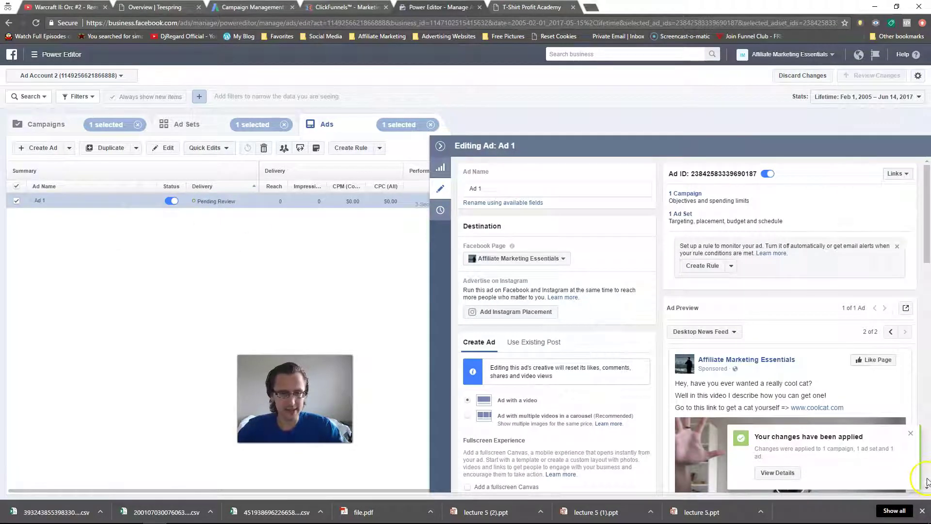
pyautogui.click(911, 433)
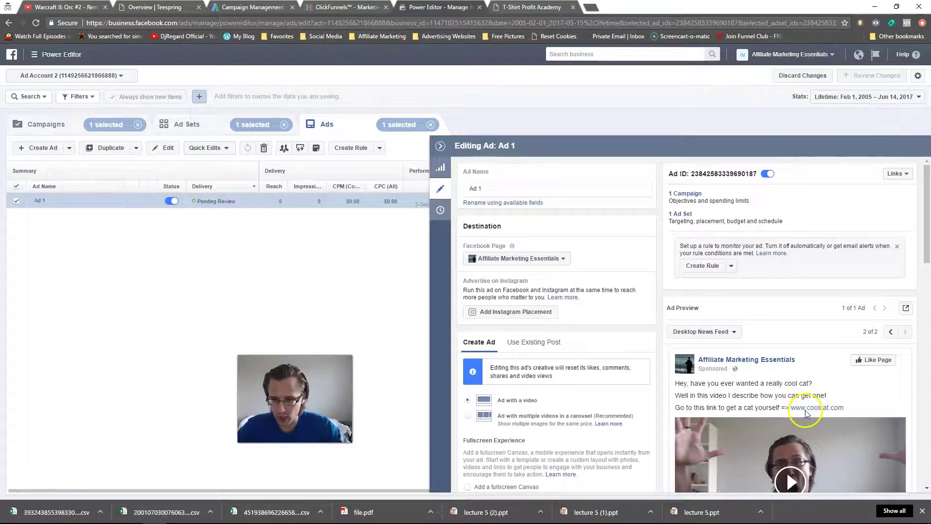
pyautogui.scroll(-5, 776, 403)
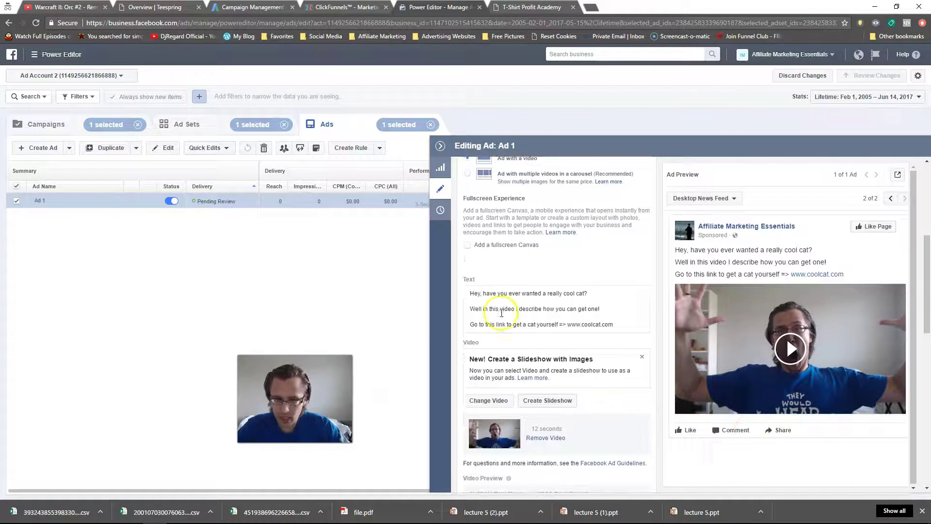
pyautogui.scroll(-3, 483, 263)
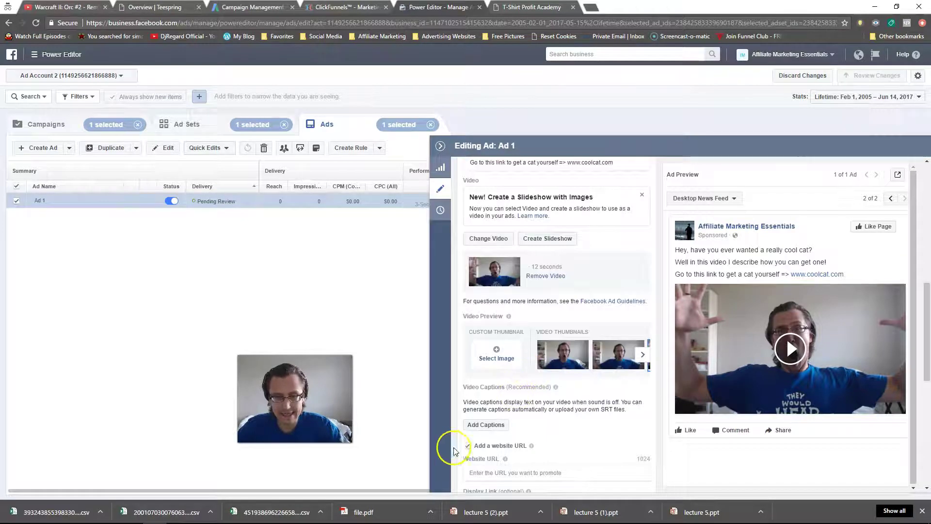
pyautogui.scroll(-2, 456, 437)
pyautogui.scroll(-1, 508, 351)
pyautogui.click(496, 314)
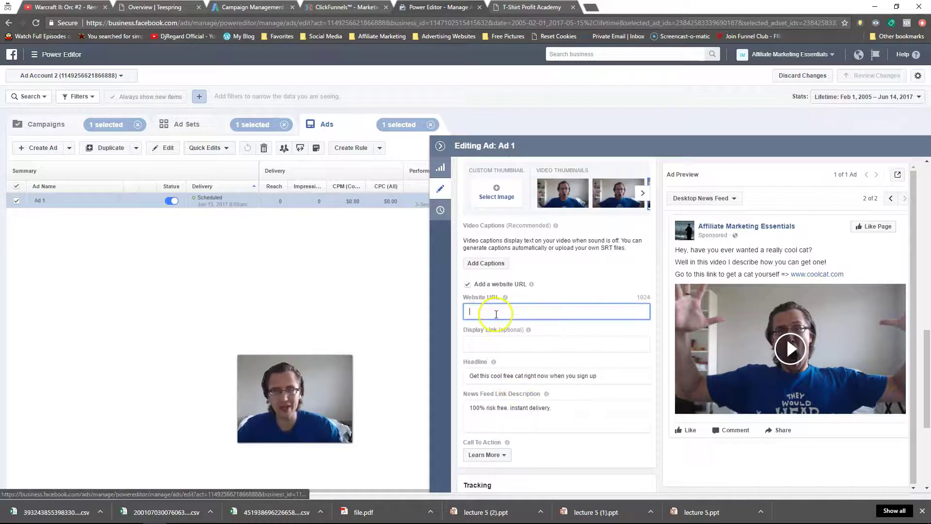
pyautogui.write('a')
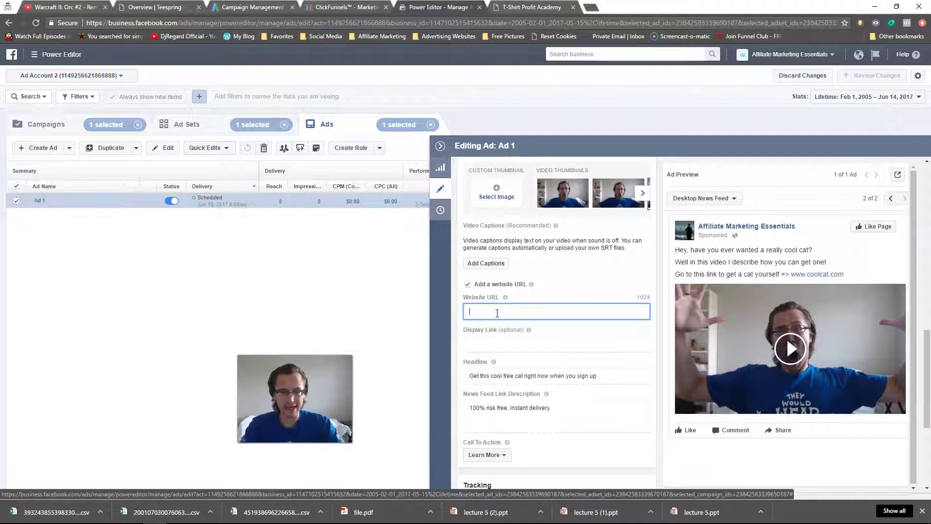
pyautogui.hotkey('ctrl', 'v')
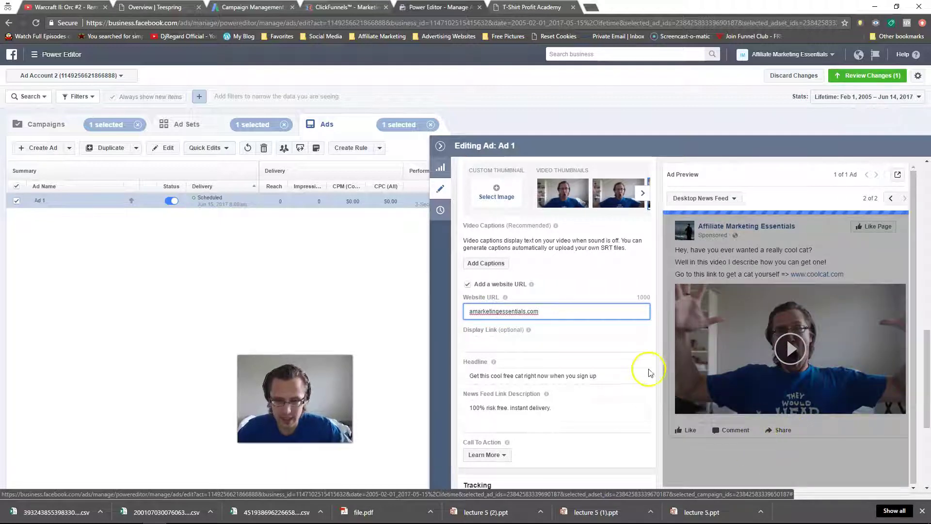
# Review and apply the pending website URL change to Ad 1
pyautogui.click(838, 75)
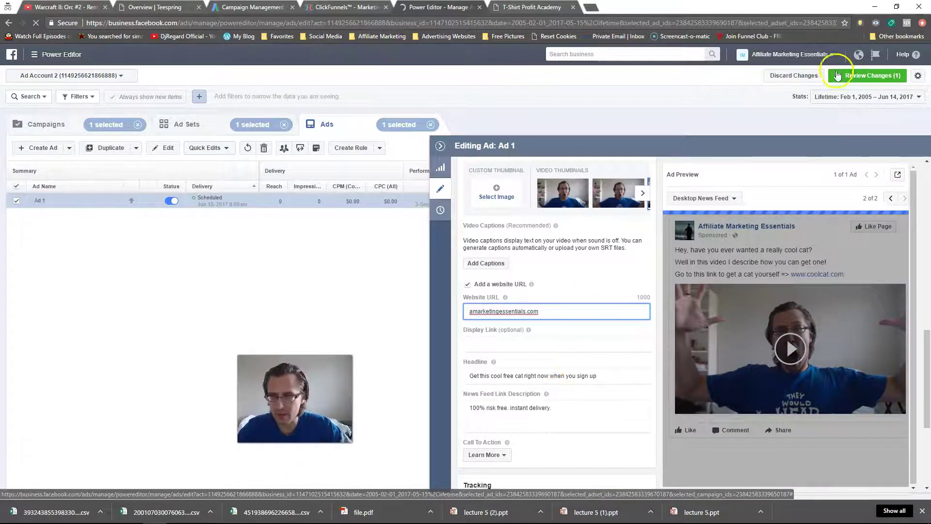
pyautogui.click(851, 77)
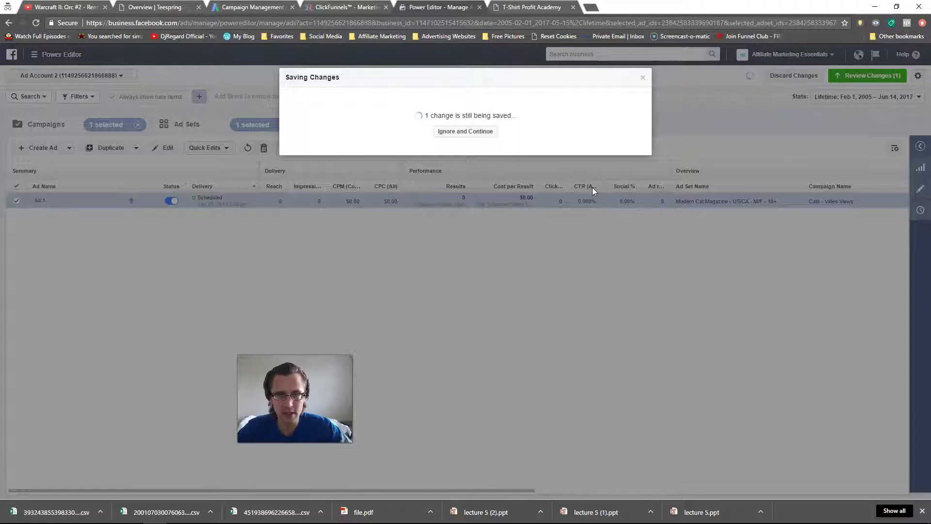
pyautogui.click(632, 274)
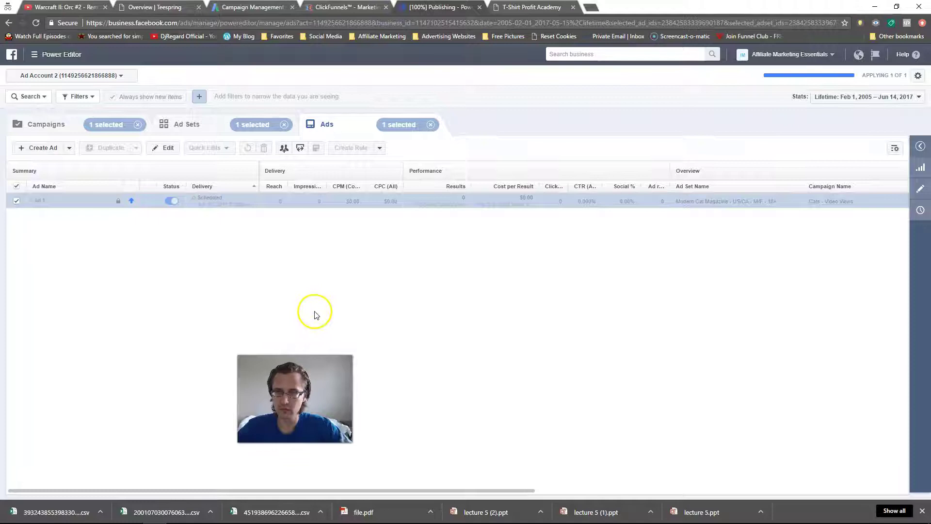
# Reopen Ad 1 for editing and preview it live in the Facebook desktop news feed
pyautogui.click(118, 202)
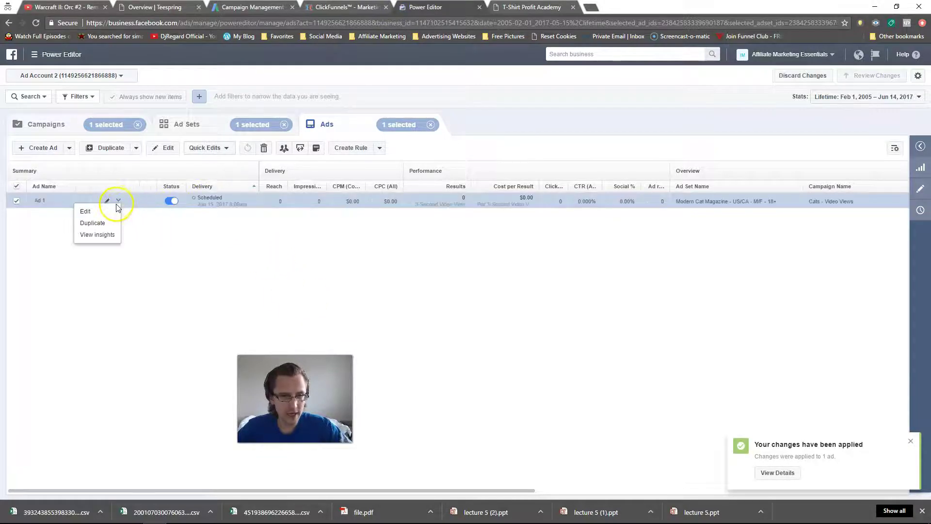
pyautogui.click(118, 201)
pyautogui.click(118, 201)
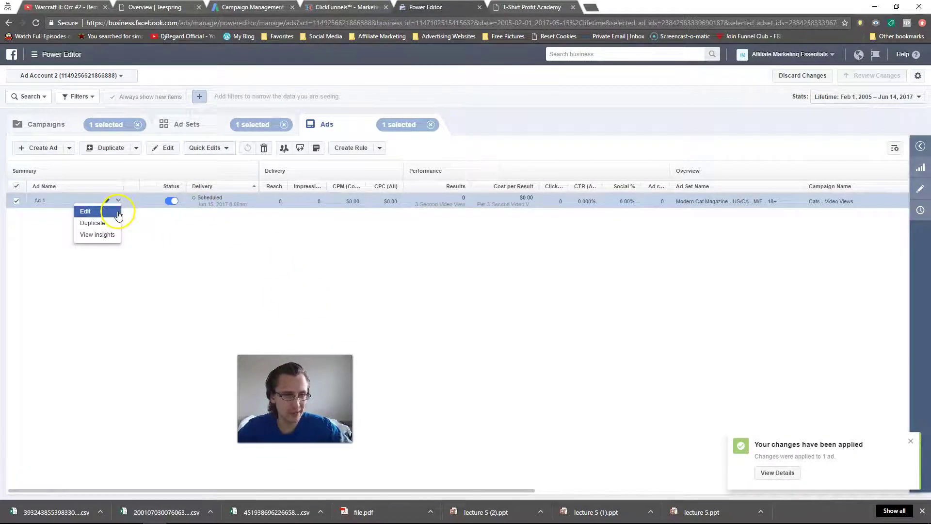
pyautogui.click(118, 213)
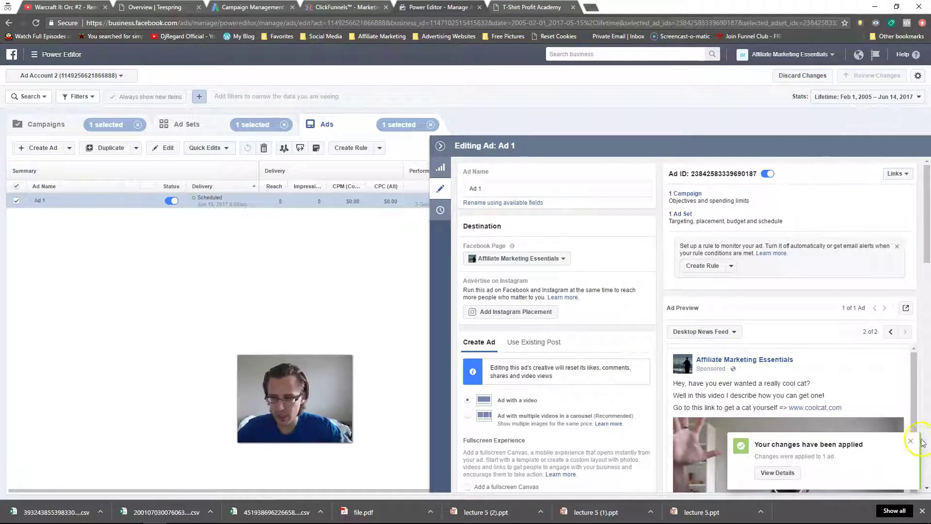
pyautogui.click(905, 308)
pyautogui.click(841, 429)
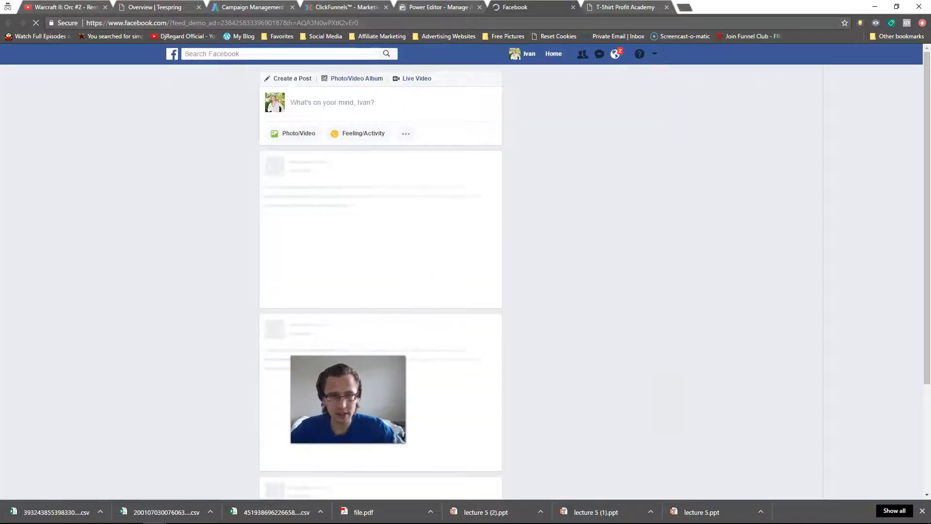
pyautogui.scroll(-3, 602, 316)
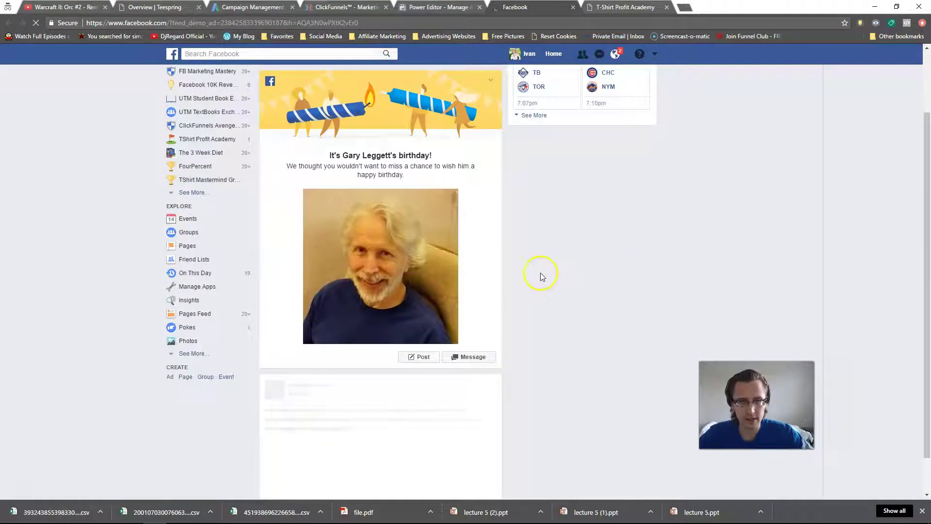
pyautogui.scroll(-2, 525, 262)
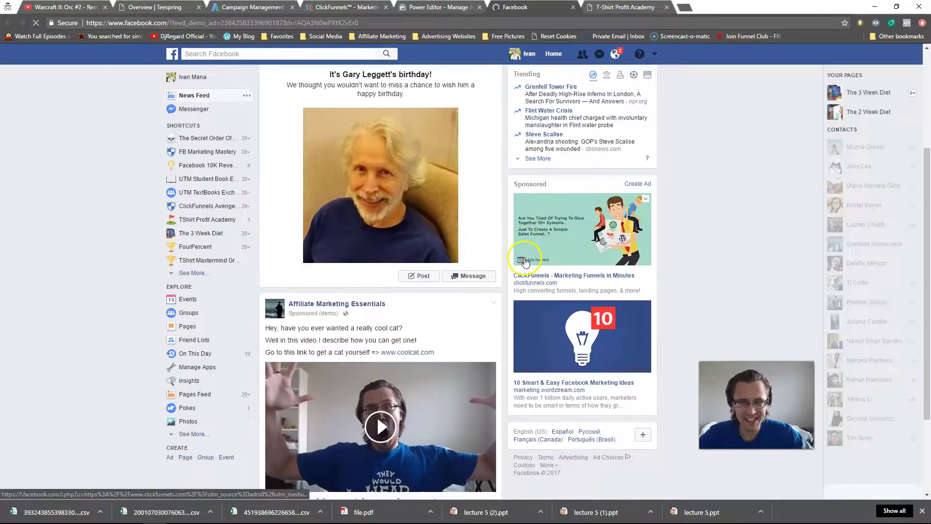
pyautogui.scroll(-2, 393, 261)
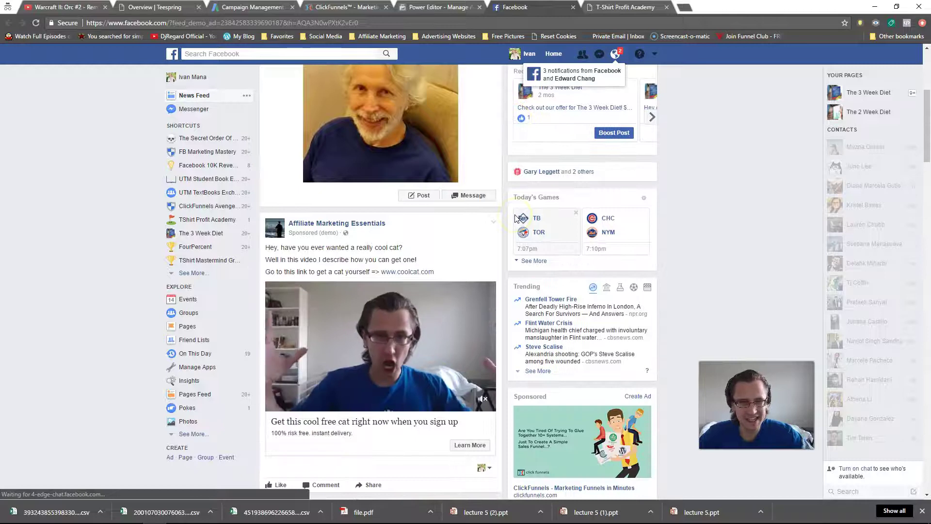
# Examine the sponsored demo ad's text, video playback and video quality options in the feed, and close the preview
pyautogui.moveTo(281, 247); pyautogui.dragTo(313, 270)
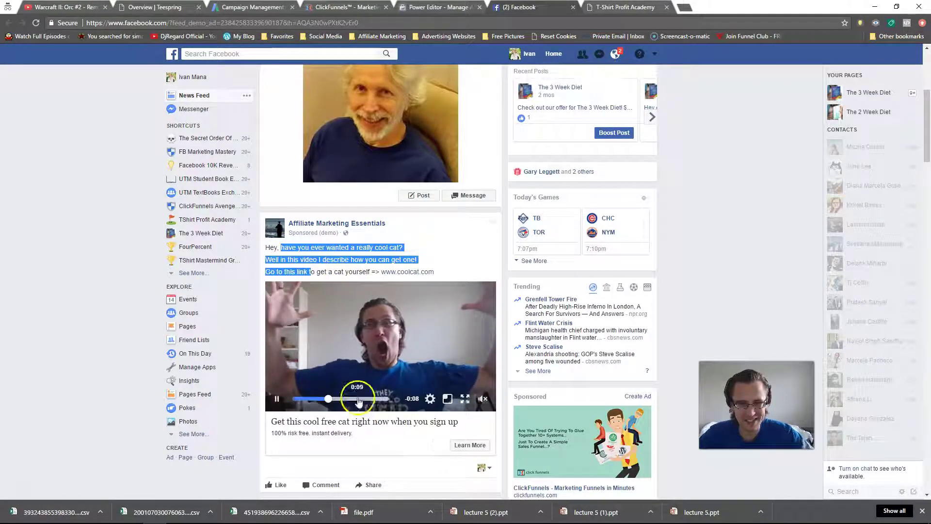
pyautogui.click(431, 398)
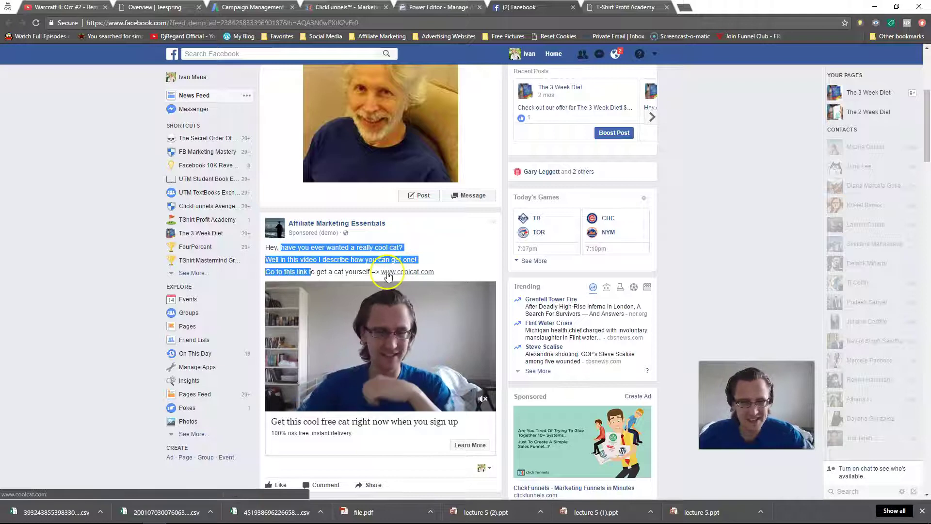
pyautogui.click(387, 425)
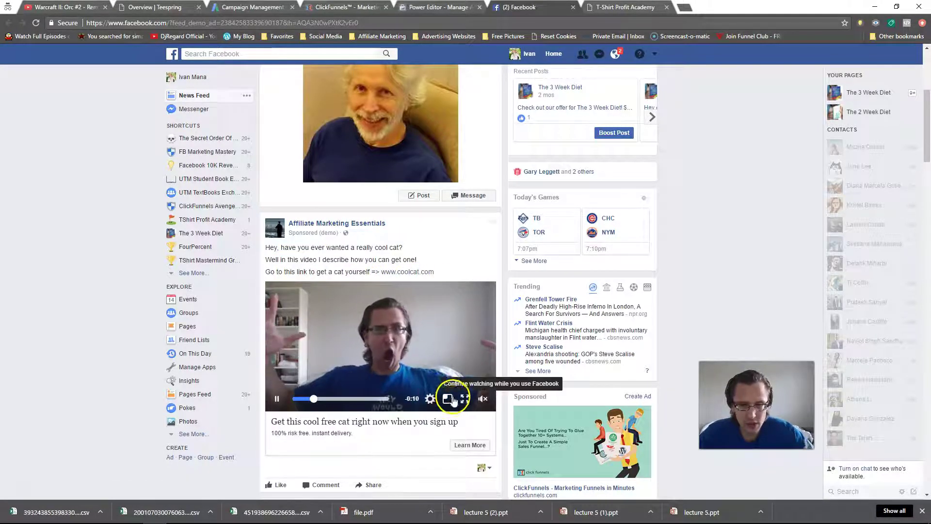
pyautogui.click(431, 398)
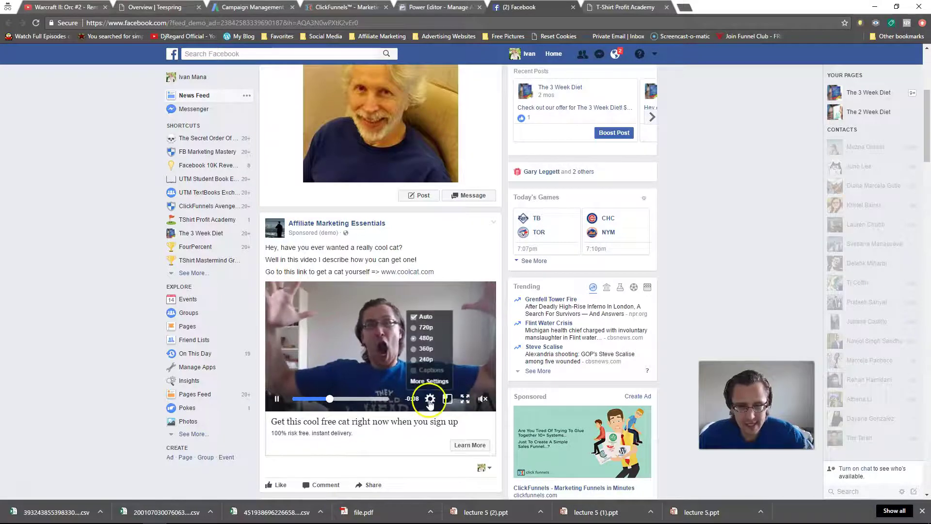
pyautogui.click(424, 371)
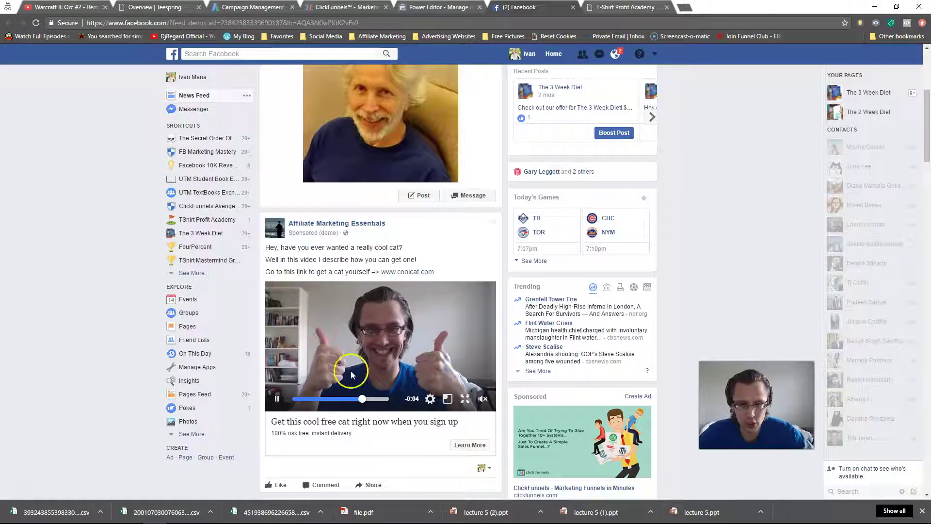
pyautogui.scroll(2, 485, 146)
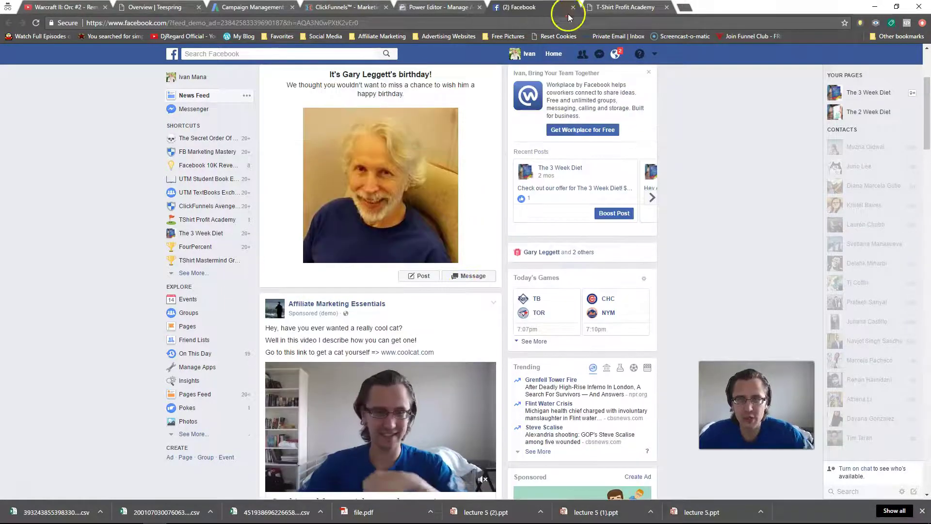
pyautogui.click(573, 7)
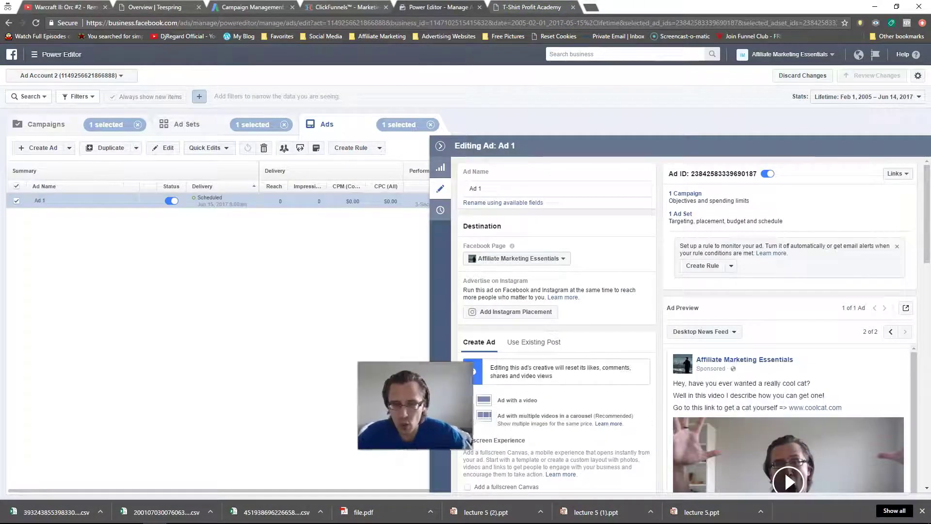
# View Ad 1 as a Facebook post with comments, select the post ID in its web address, and close the post
pyautogui.click(906, 308)
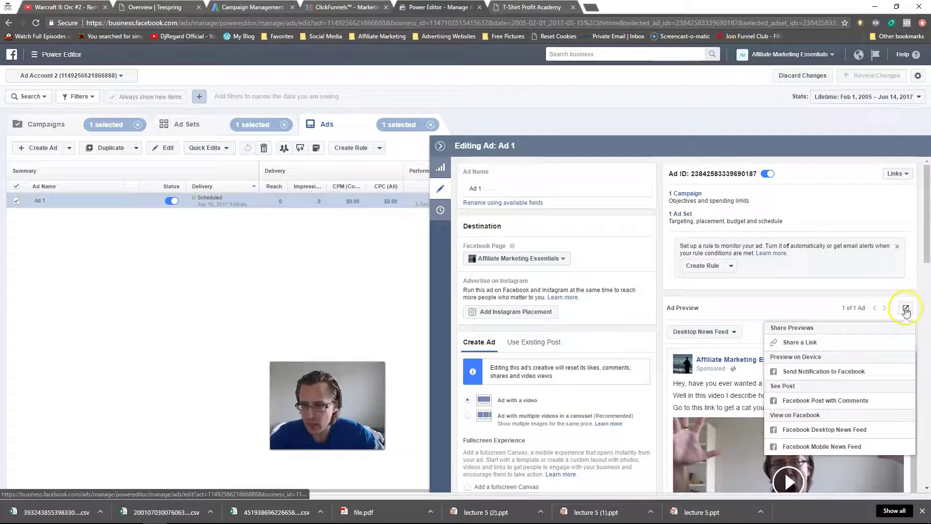
pyautogui.click(855, 401)
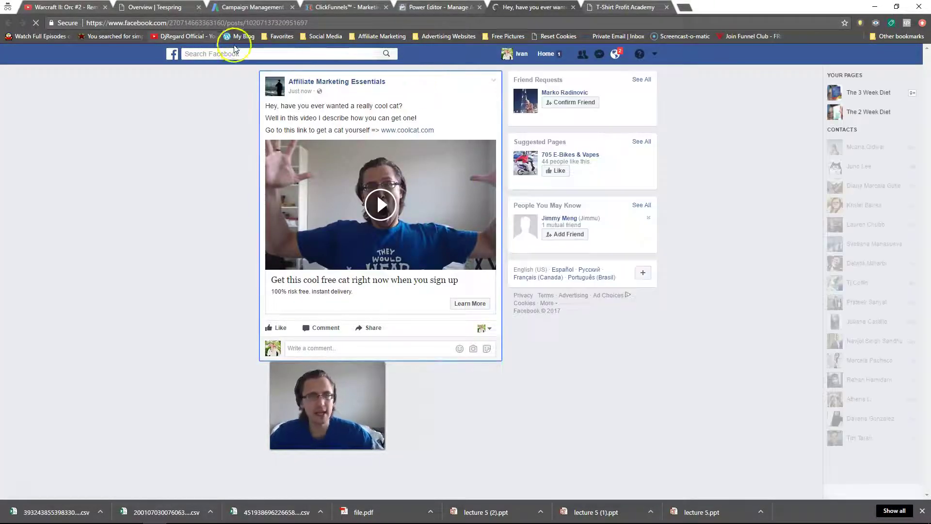
pyautogui.doubleClick(283, 23)
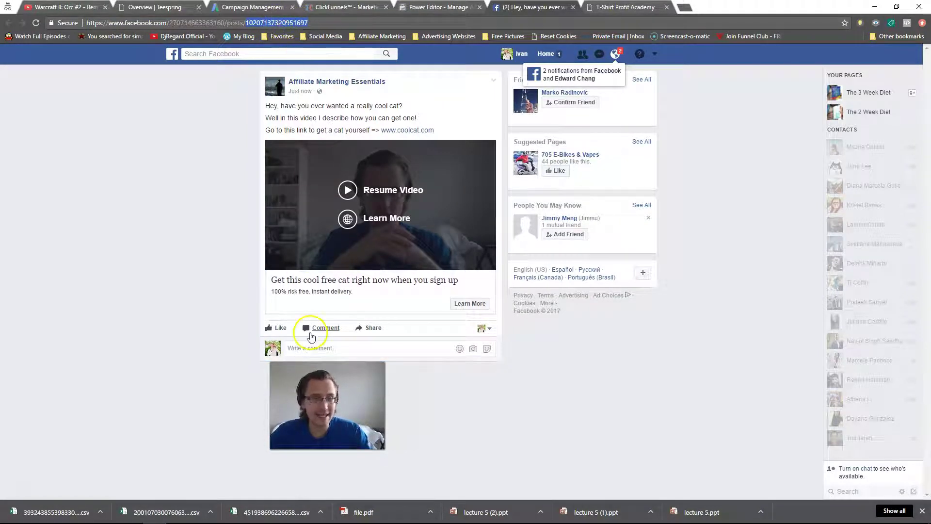
pyautogui.click(574, 8)
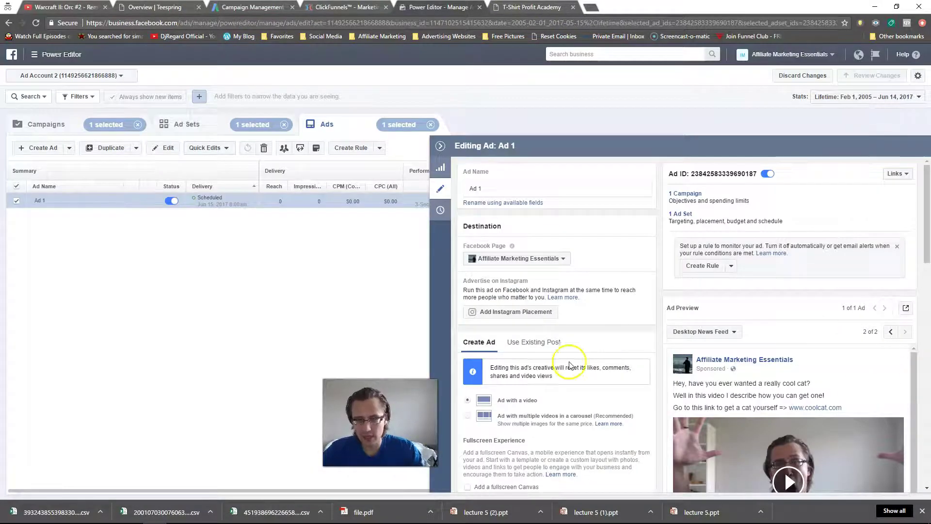
# Switch Ad 1 to the existing page post about wanting a really cool cat and submit its post ID
pyautogui.click(543, 343)
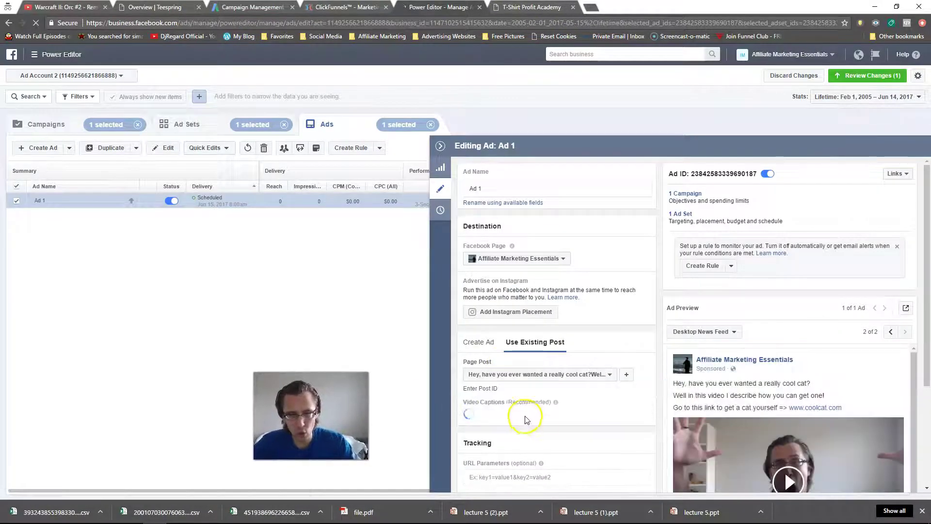
pyautogui.click(491, 389)
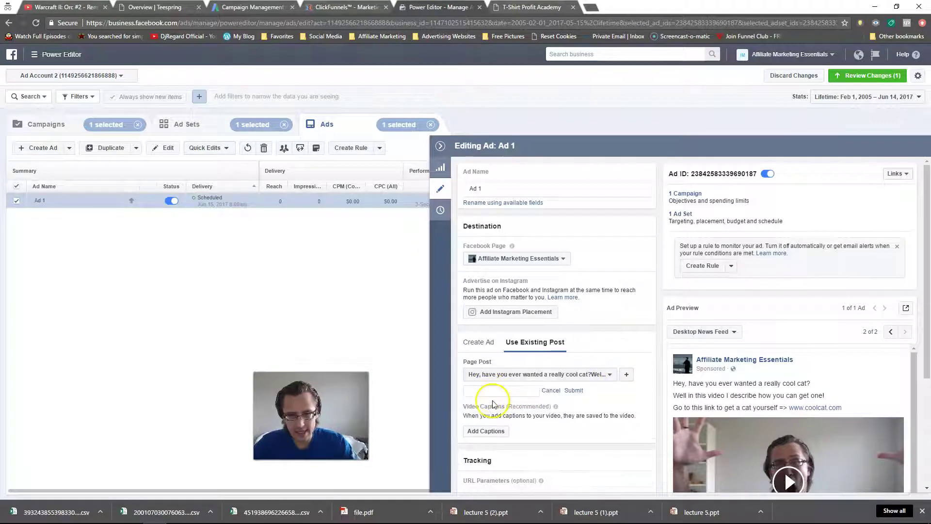
pyautogui.click(574, 390)
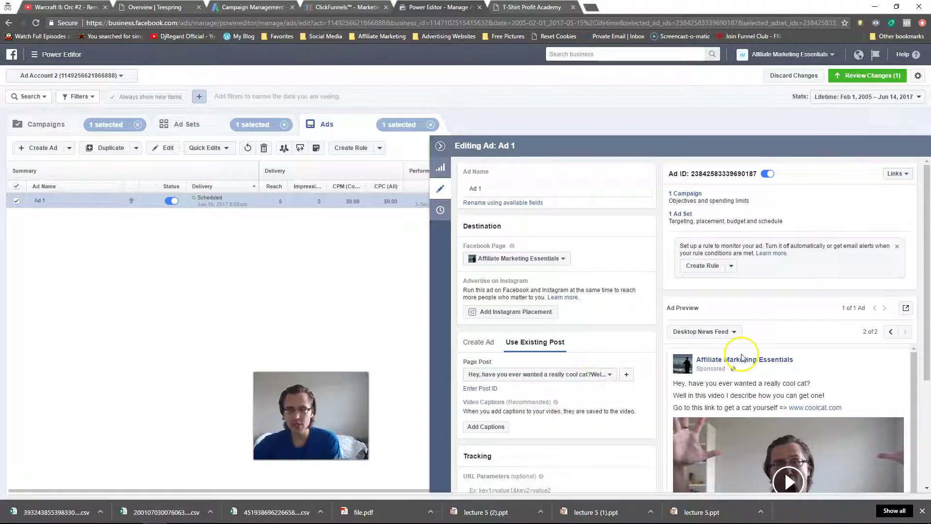
pyautogui.scroll(-1, 742, 357)
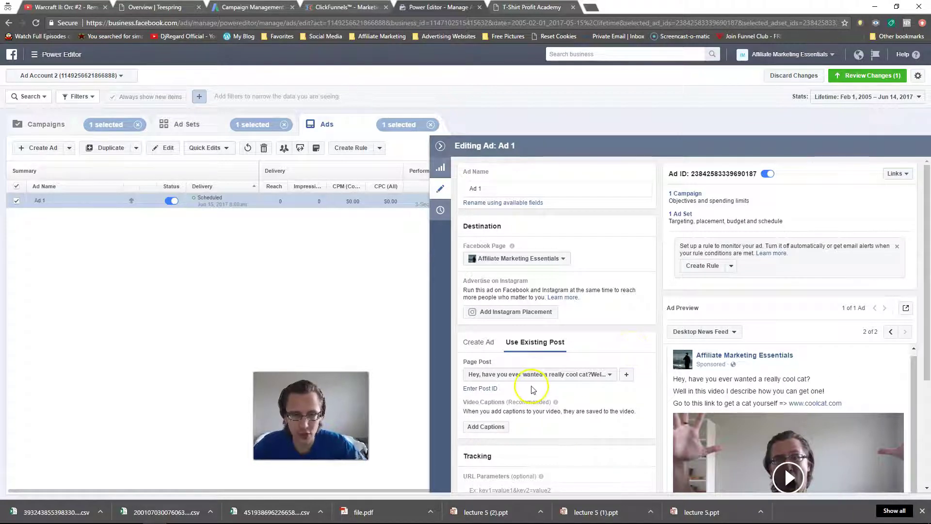
# Return Ad 1 to the Create Ad option, close its editor and discard the pending changes
pyautogui.click(483, 341)
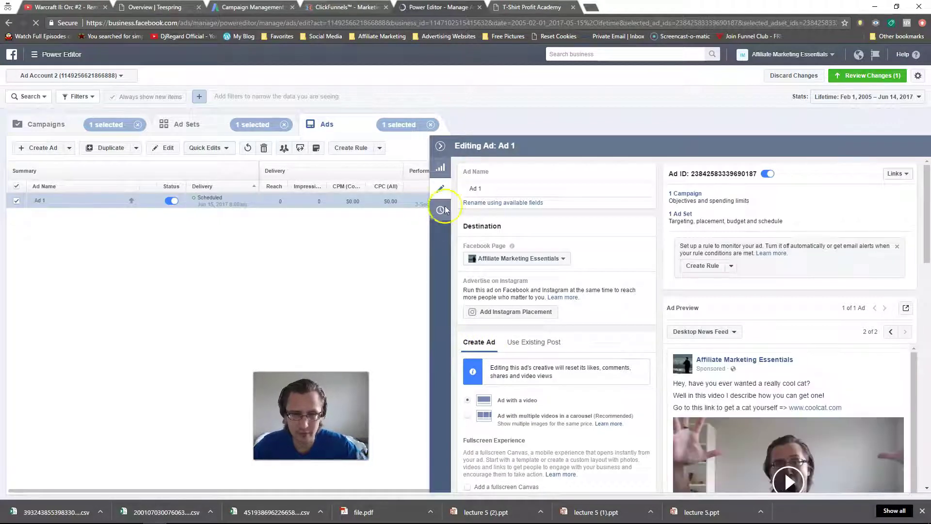
pyautogui.click(440, 189)
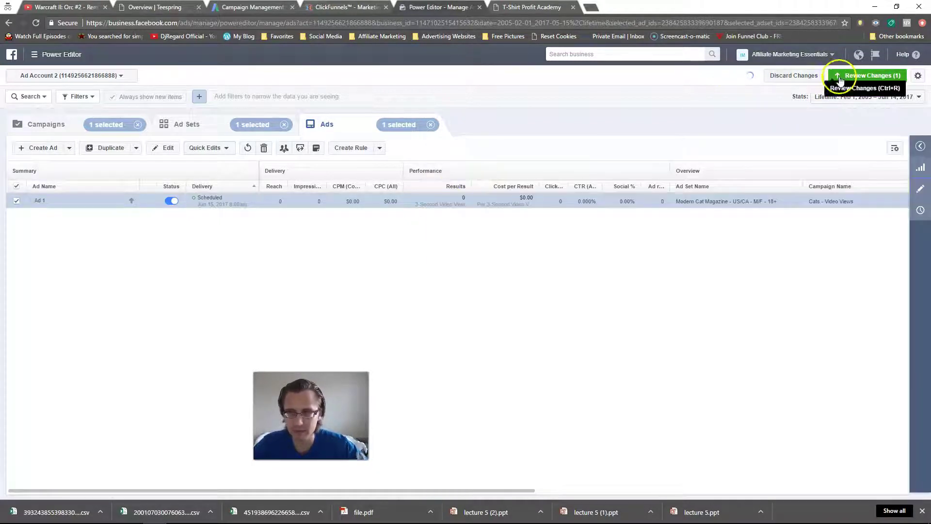
pyautogui.click(778, 76)
pyautogui.click(558, 223)
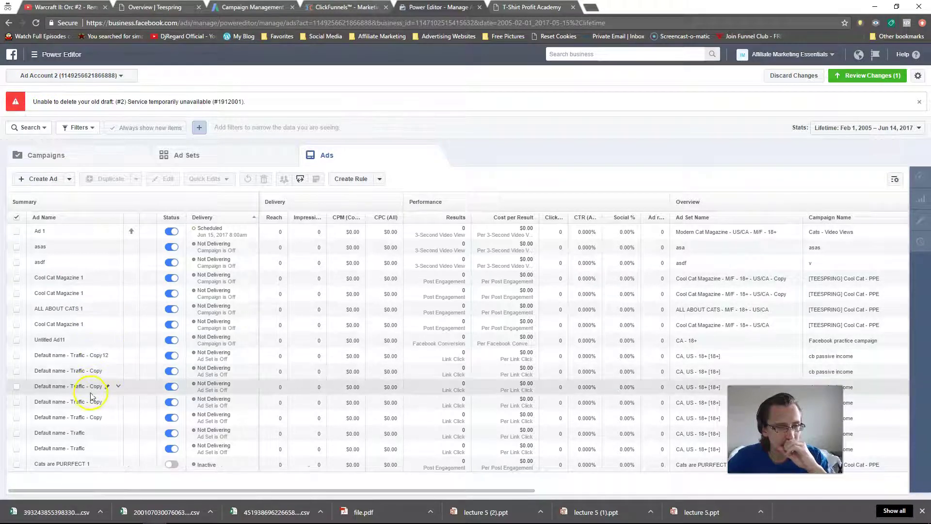
# Show the campaigns list, then open the account's Audiences in the Asset Library
pyautogui.click(87, 158)
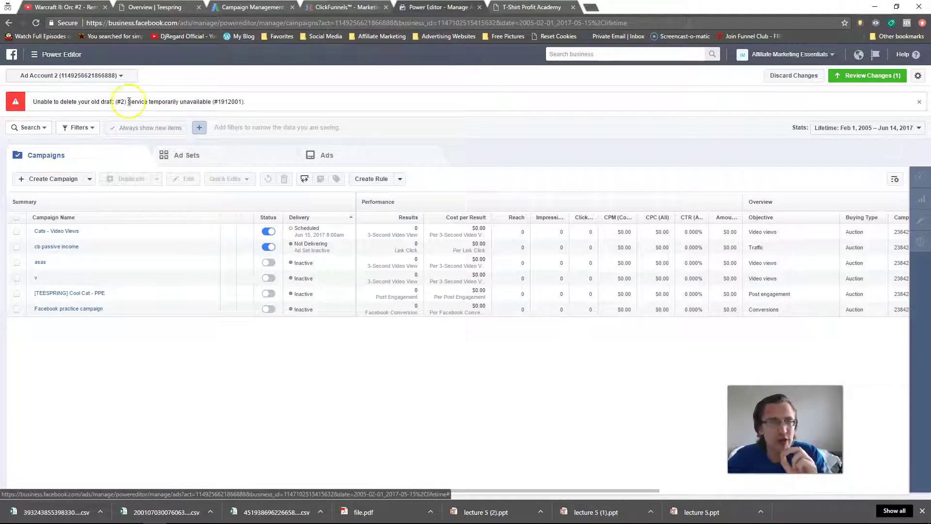
pyautogui.click(58, 55)
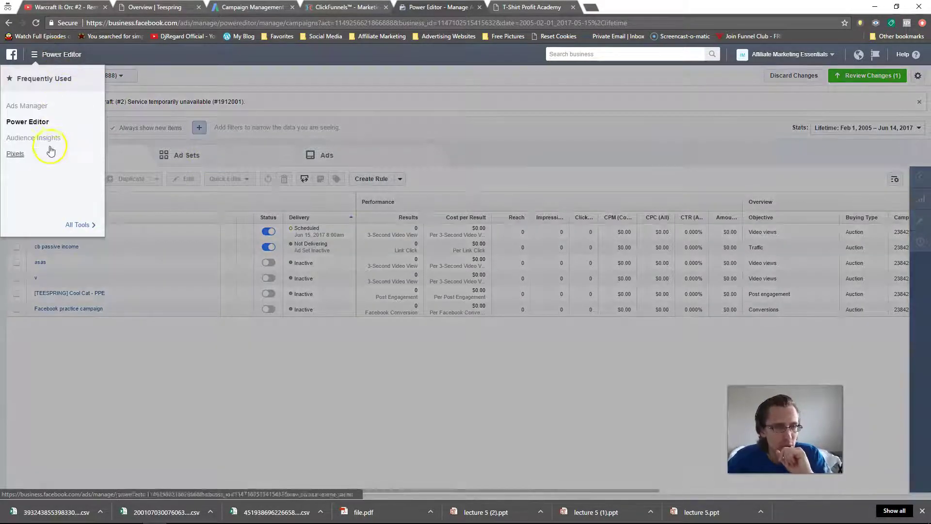
pyautogui.click(77, 225)
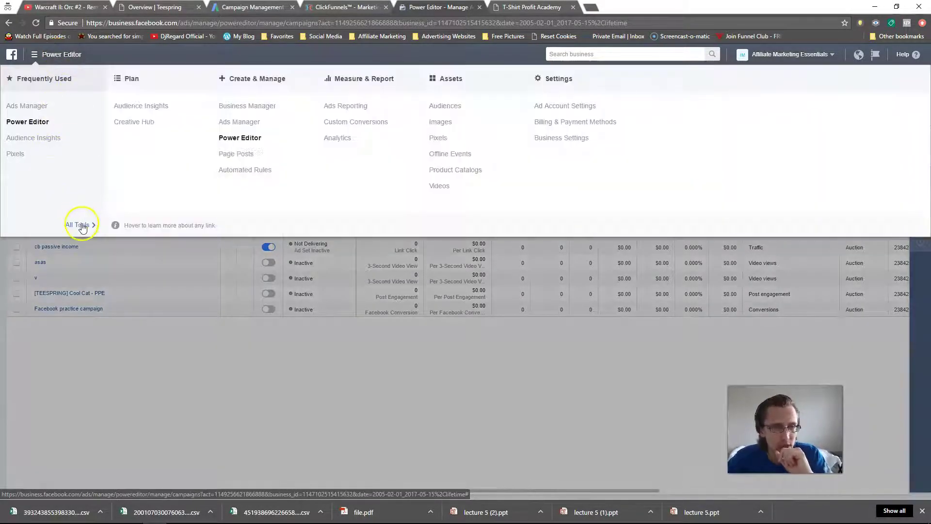
pyautogui.click(446, 107)
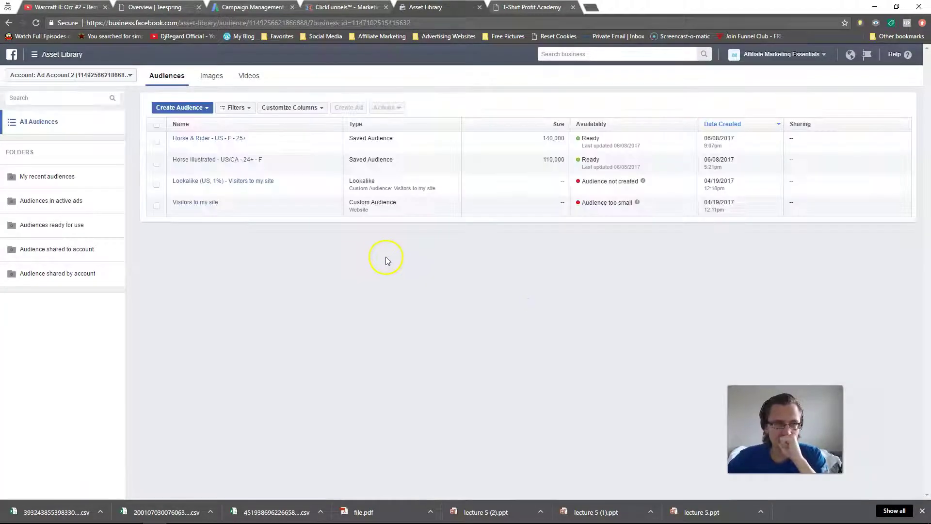
# Start a custom audience from Facebook video engagement, targeting people who viewed at least 3 seconds of the video
pyautogui.click(192, 108)
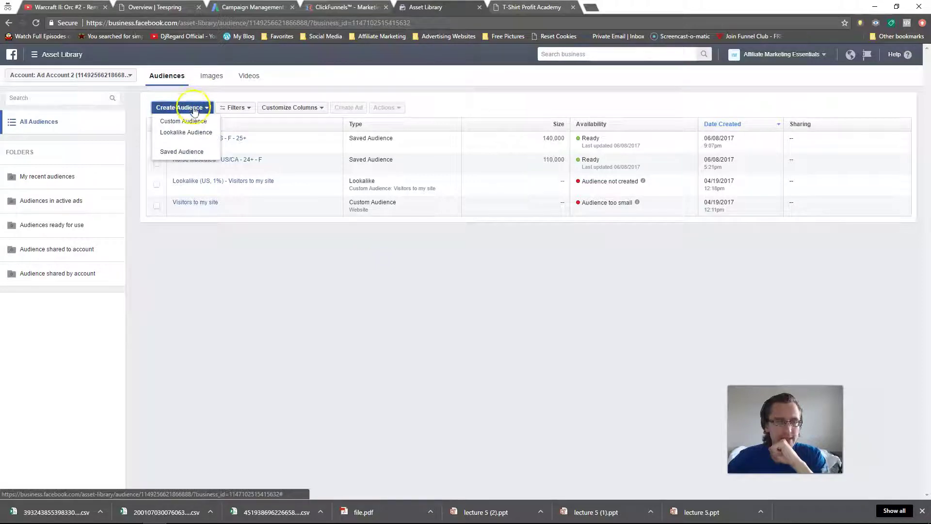
pyautogui.click(180, 122)
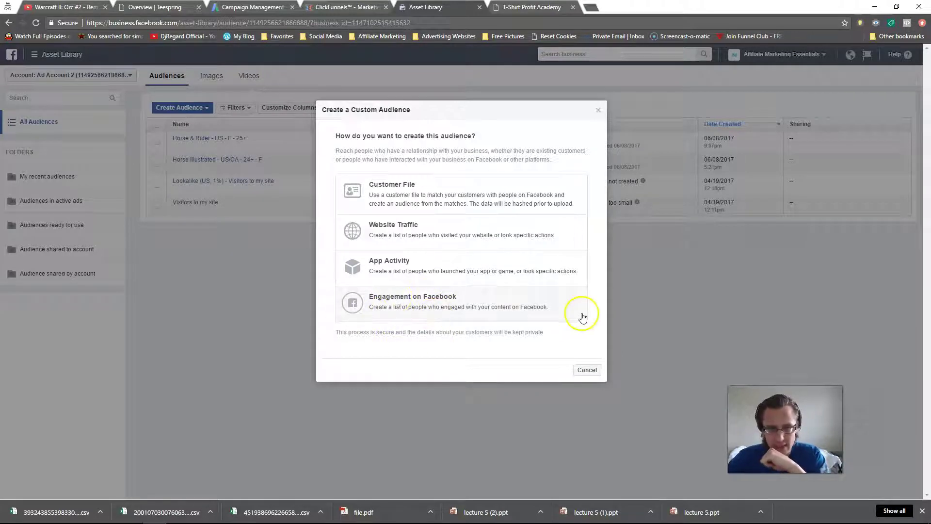
pyautogui.click(424, 310)
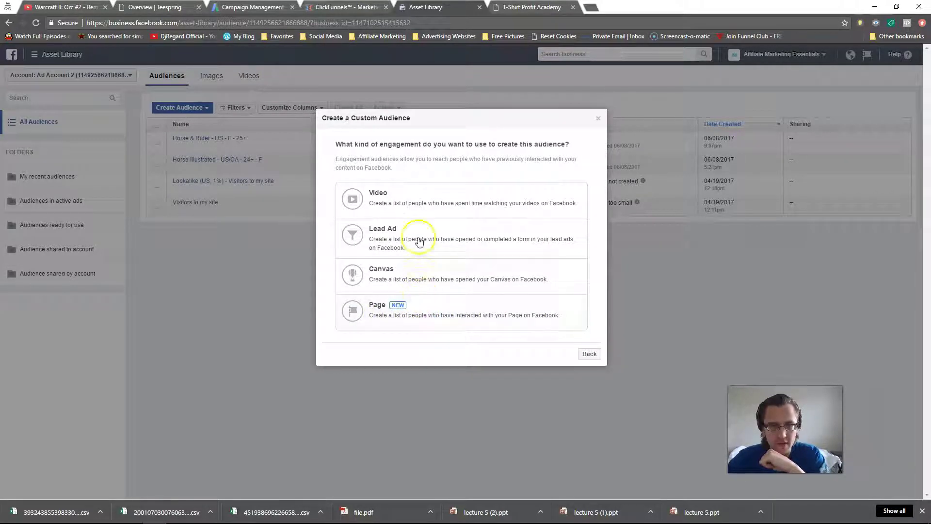
pyautogui.click(407, 196)
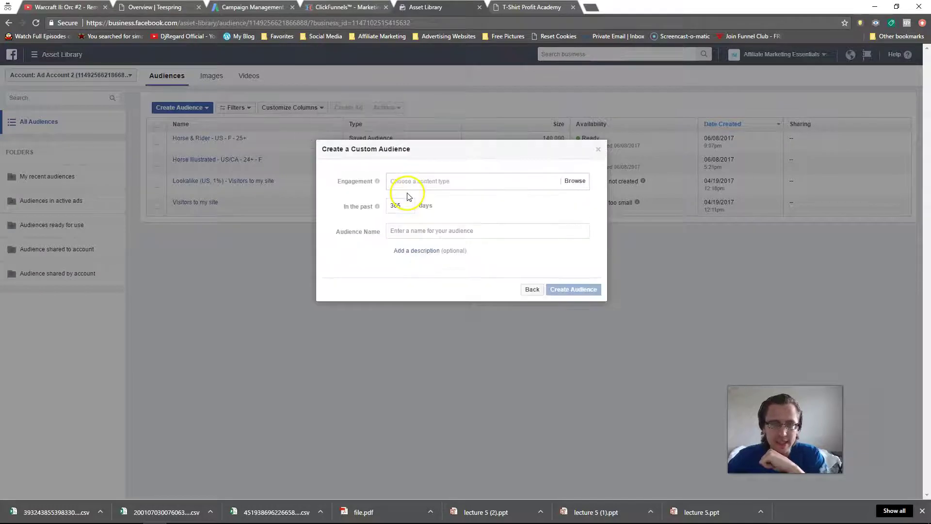
pyautogui.click(418, 182)
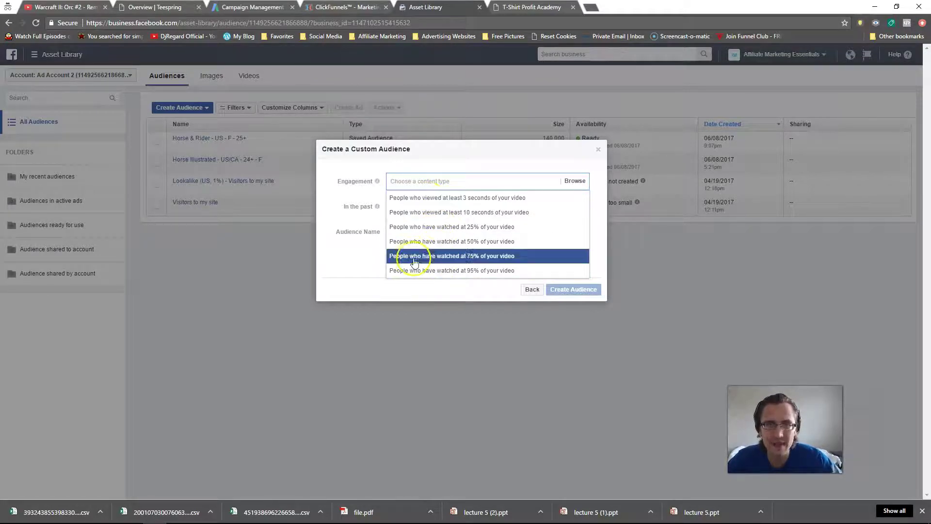
pyautogui.click(409, 199)
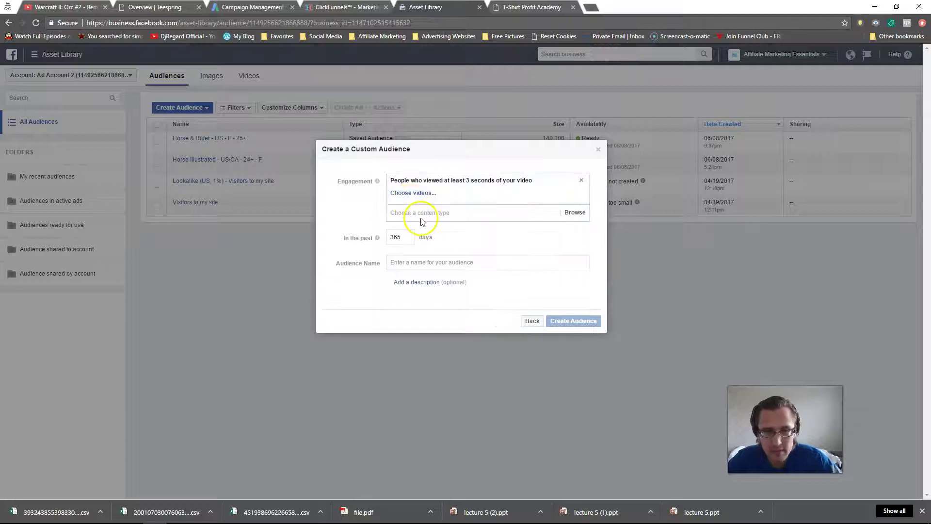
# Check the explanation of the audience's day range and name the audience "Cat - Video Views > 3 seconds"
pyautogui.moveTo(406, 237); pyautogui.dragTo(388, 238)
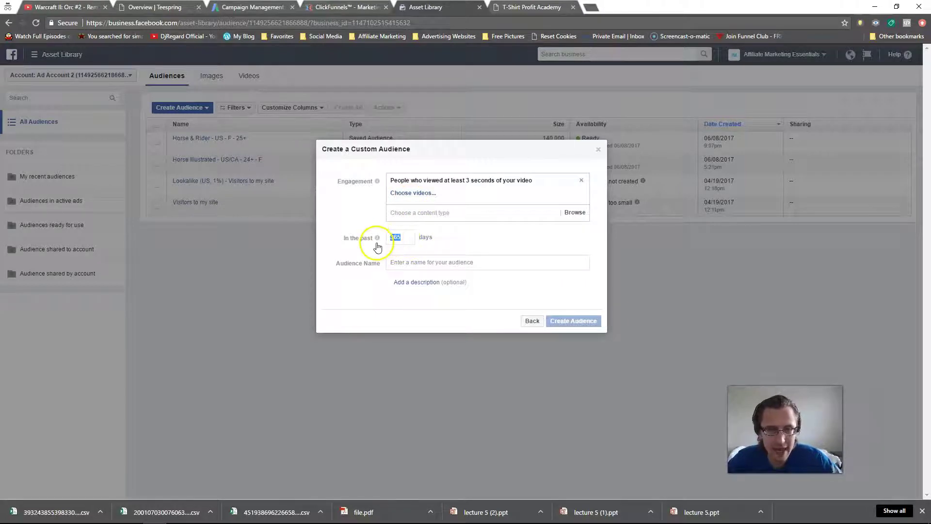
pyautogui.moveTo(378, 241)
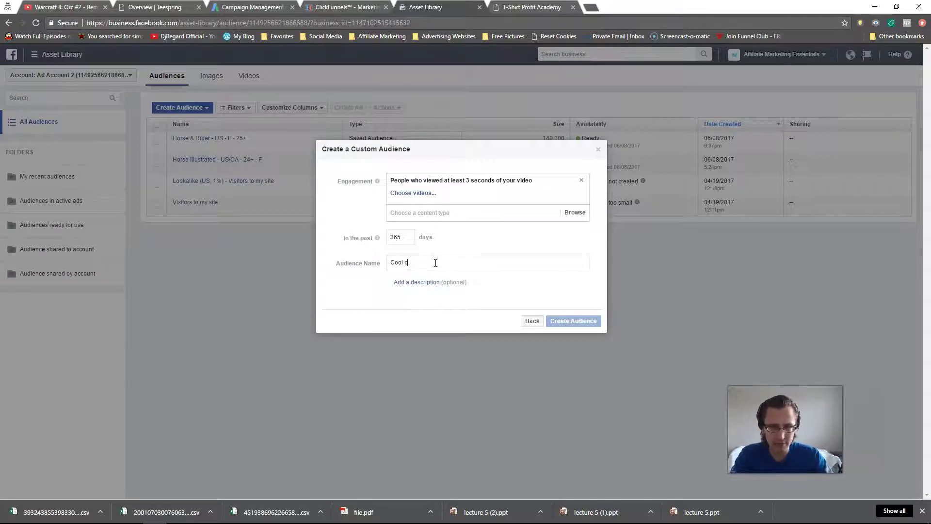
pyautogui.press('BackSpace')
pyautogui.press('BackSpace')
pyautogui.press('BackSpace')
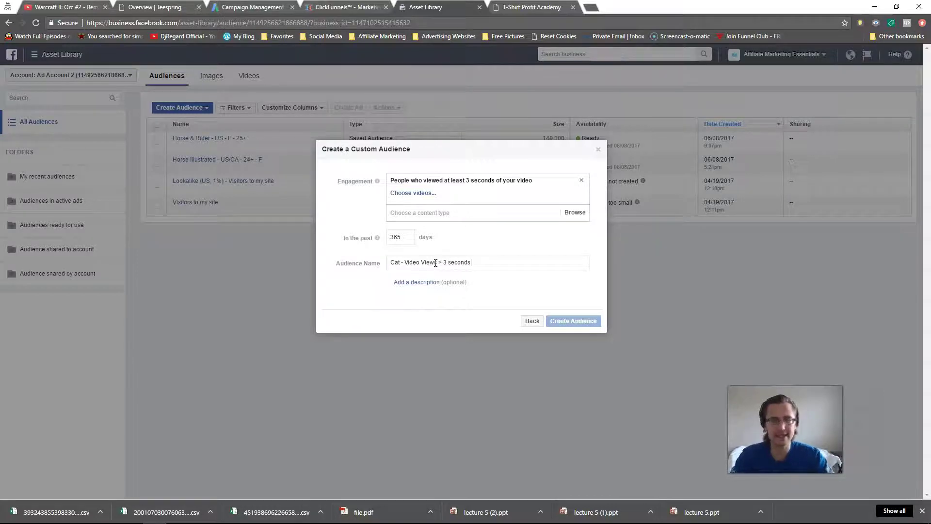
# Choose the 4:24 video from My Awesome YouTubez Page as the source for the 3-second viewers and confirm it
pyautogui.click(410, 193)
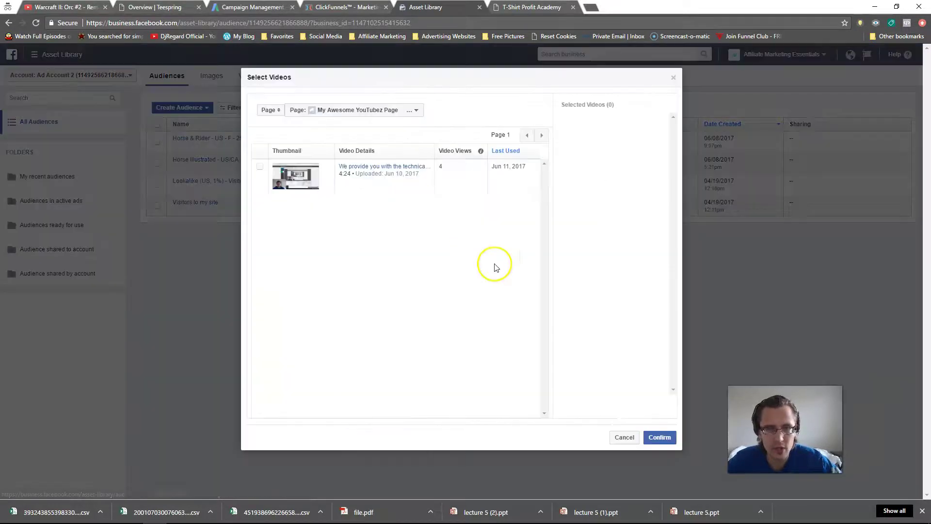
pyautogui.click(624, 437)
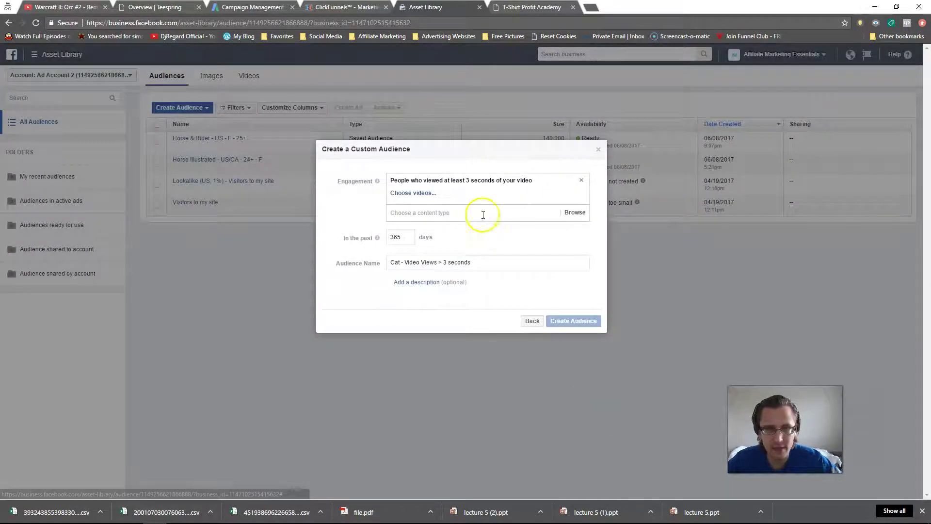
pyautogui.click(414, 193)
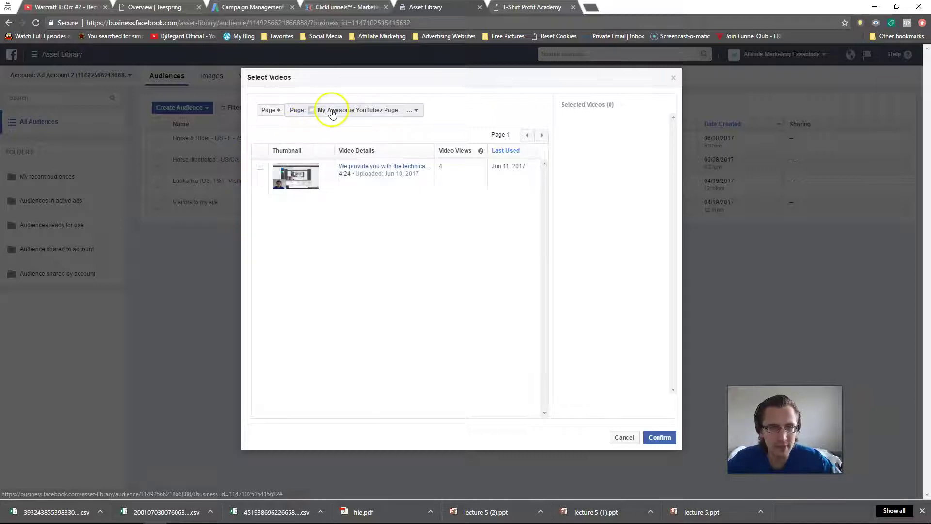
pyautogui.click(260, 167)
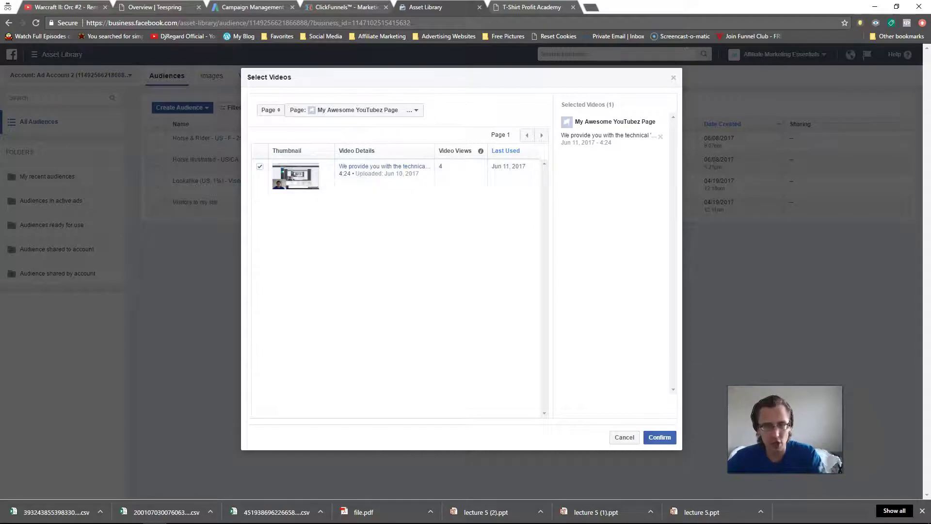
pyautogui.click(659, 438)
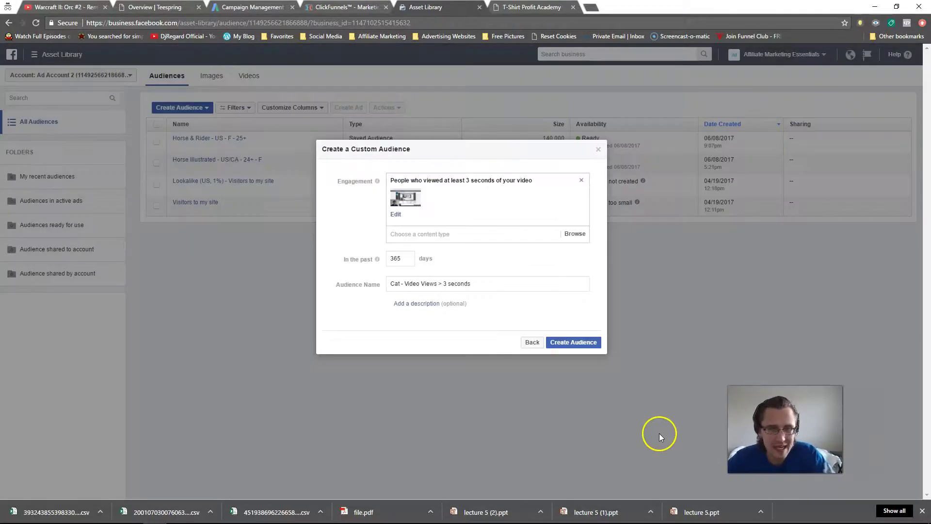
# Try adding people who viewed at least 10 seconds as a second engagement condition, and remove that condition
pyautogui.click(446, 234)
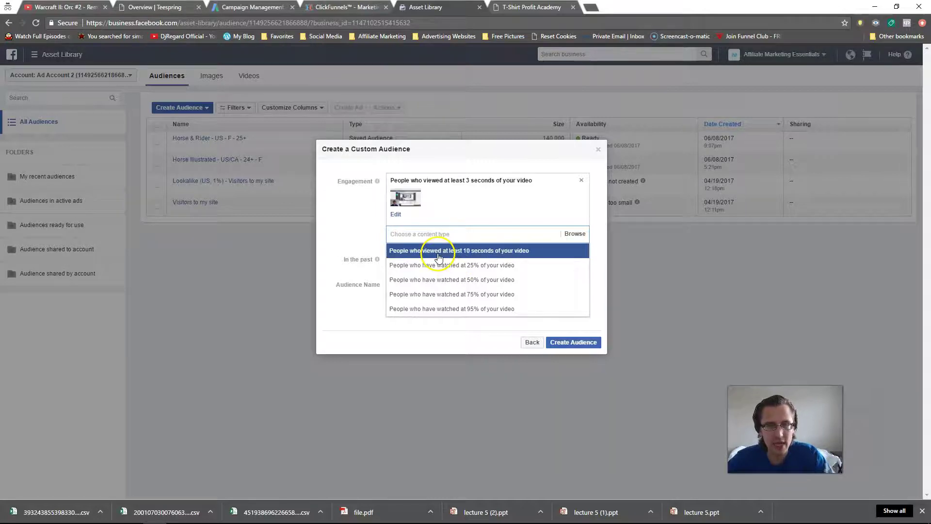
pyautogui.click(440, 255)
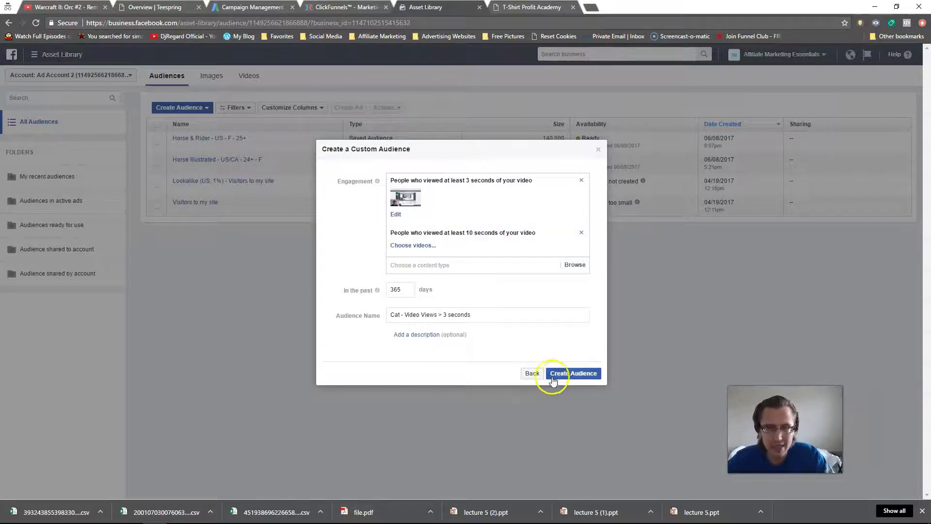
pyautogui.click(581, 232)
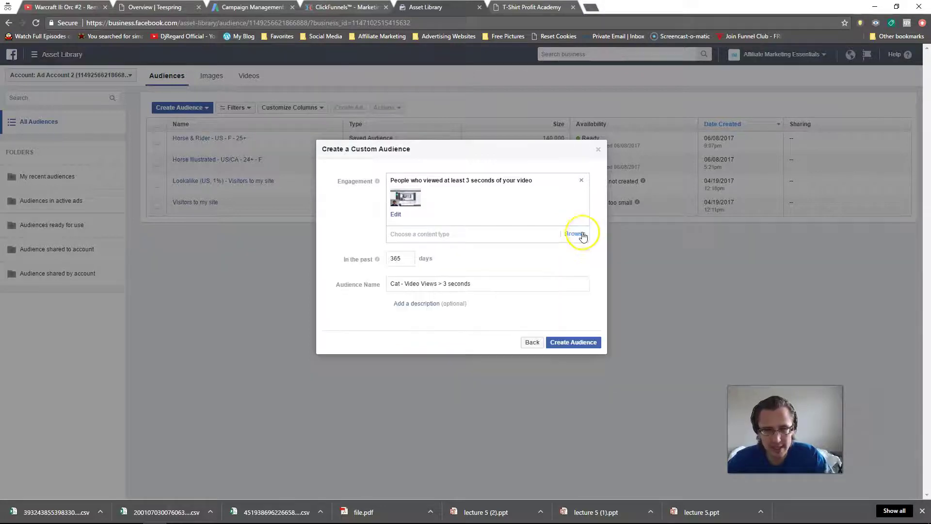
# Create the custom video audience and close the suggested follow-up actions
pyautogui.click(573, 347)
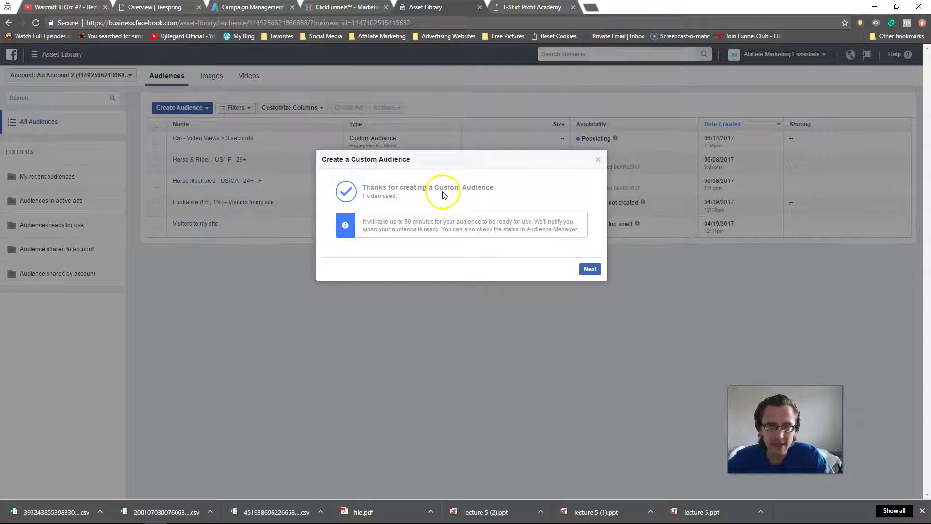
pyautogui.click(589, 269)
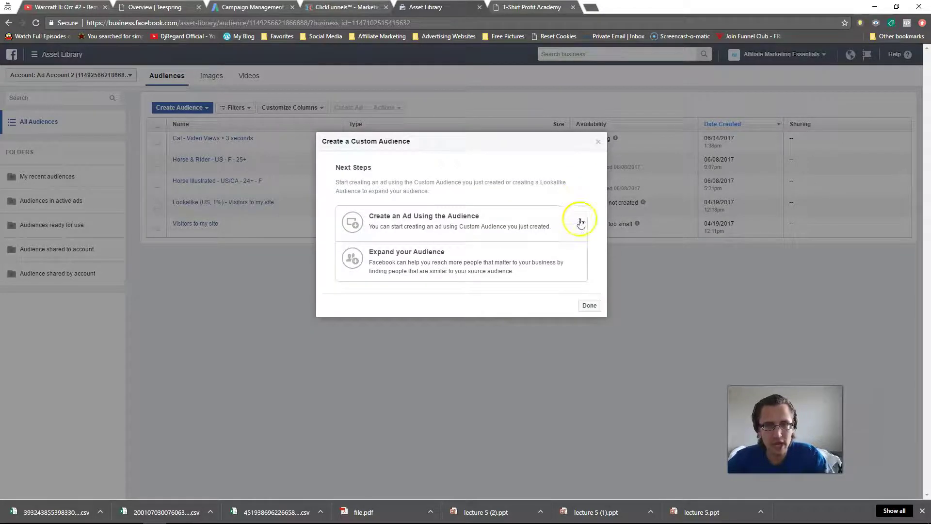
pyautogui.click(598, 141)
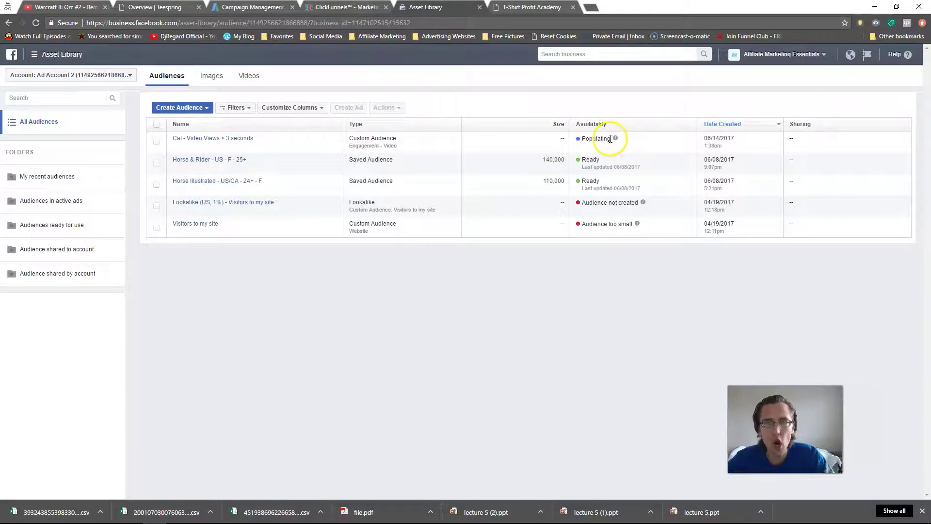
# Return to Power Editor and open the ad set "asa" for editing
pyautogui.click(61, 54)
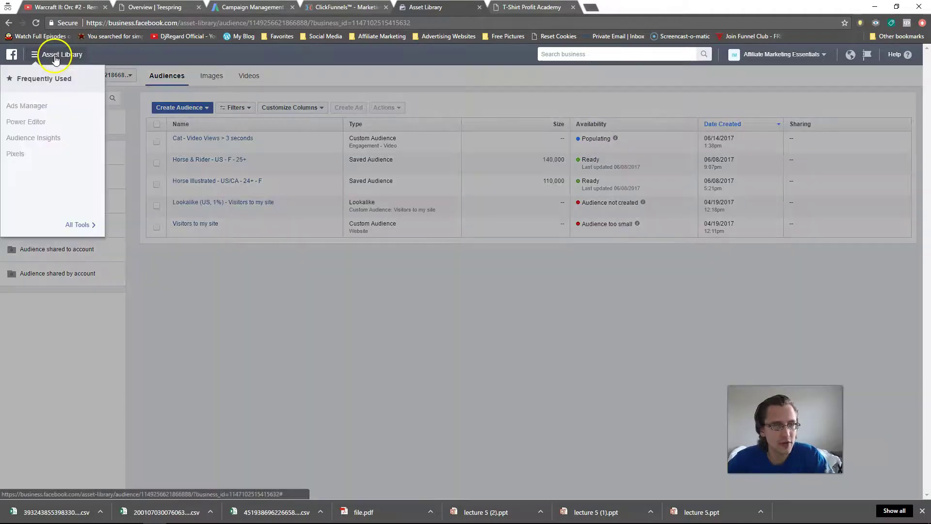
pyautogui.click(54, 119)
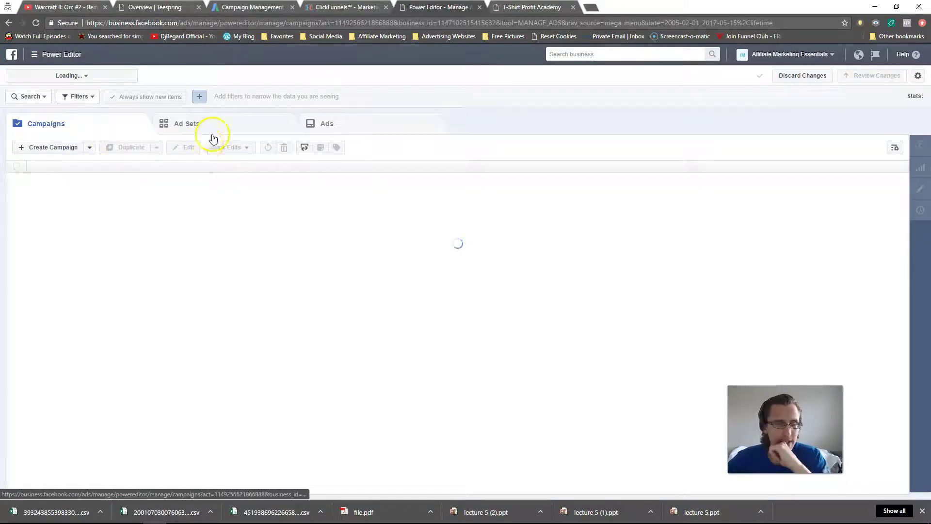
pyautogui.click(207, 127)
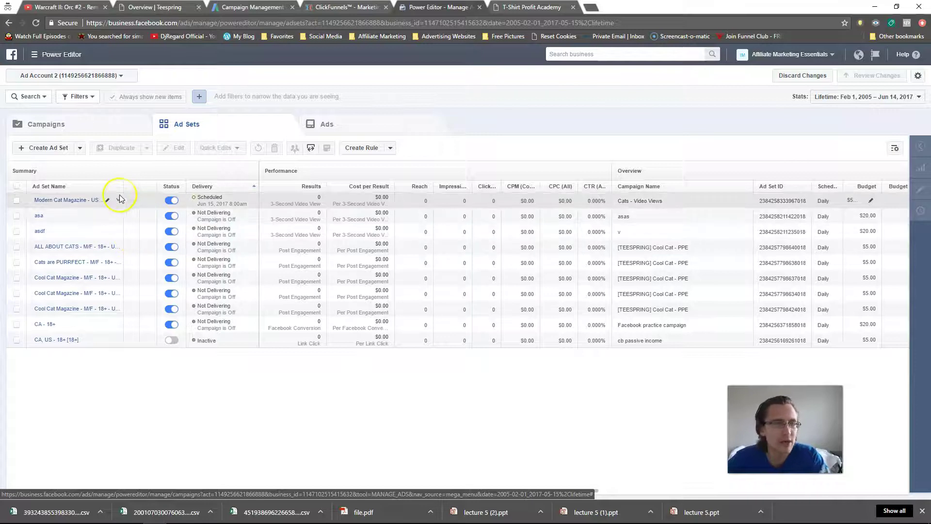
pyautogui.click(118, 216)
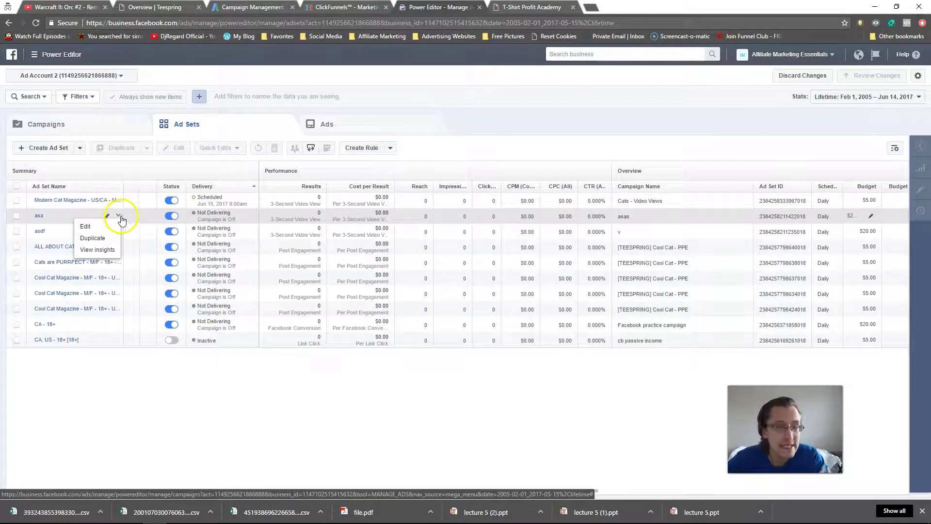
pyautogui.click(115, 228)
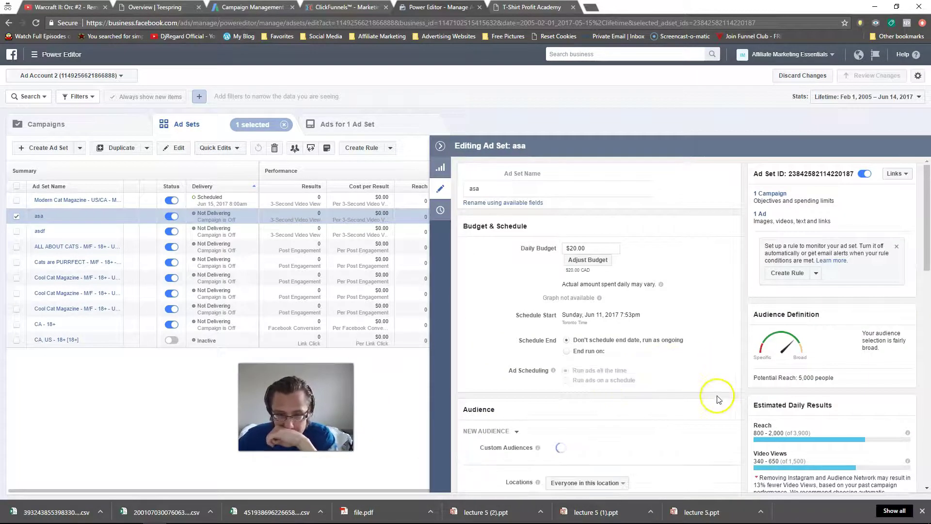
# Add the custom audience "Cat - Video Views > 3 seconds" to the ad set "asa" and close its editor
pyautogui.scroll(-3, 713, 395)
pyautogui.click(562, 289)
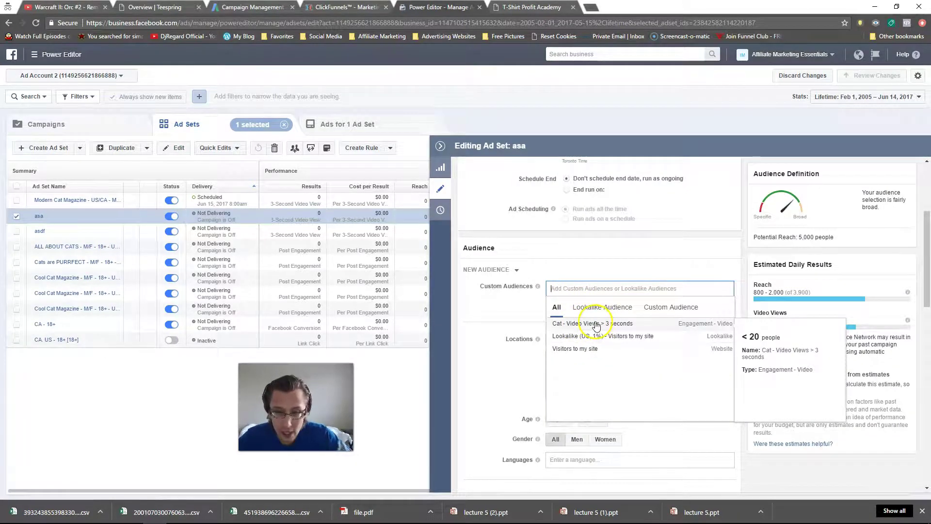
pyautogui.click(593, 324)
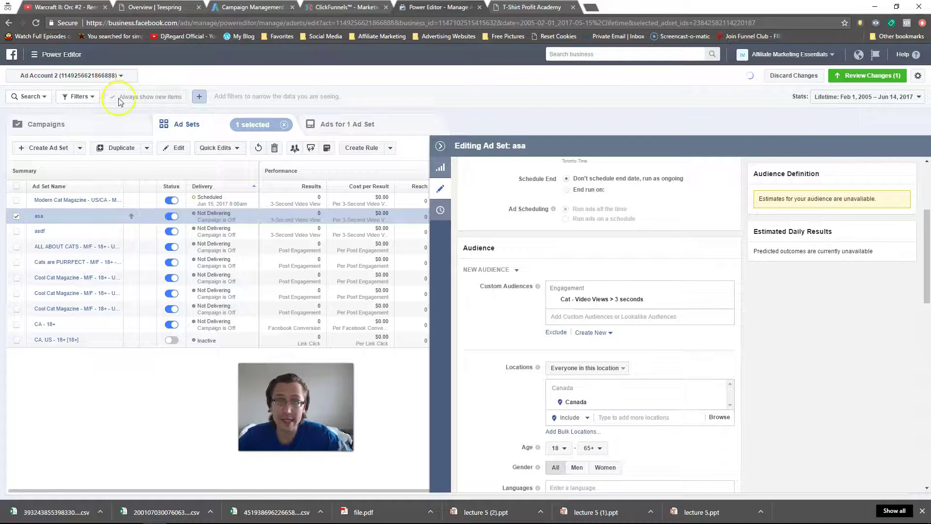
pyautogui.rightClick(527, 313)
pyautogui.click(508, 316)
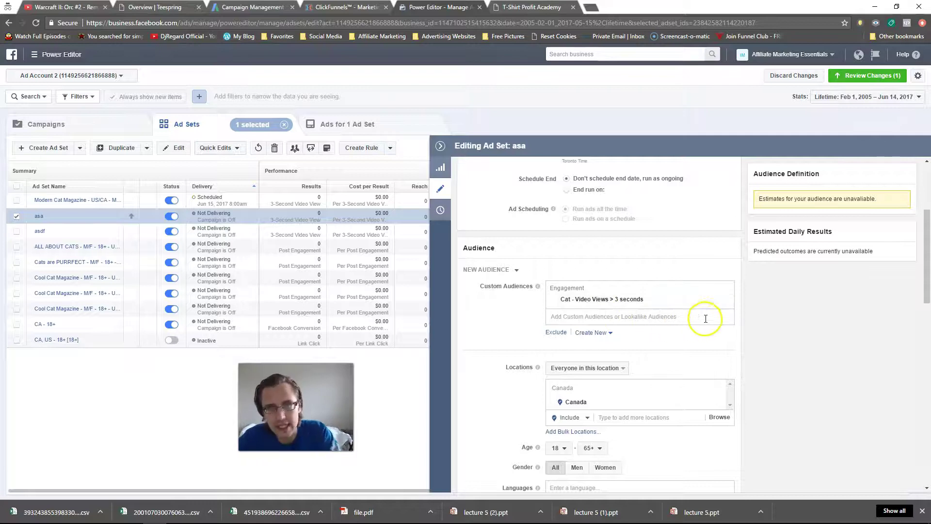
pyautogui.click(440, 191)
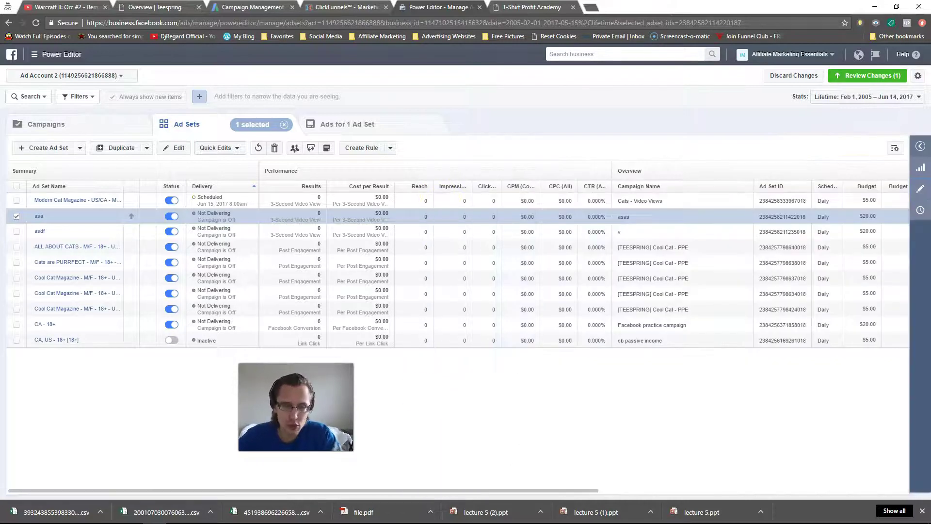